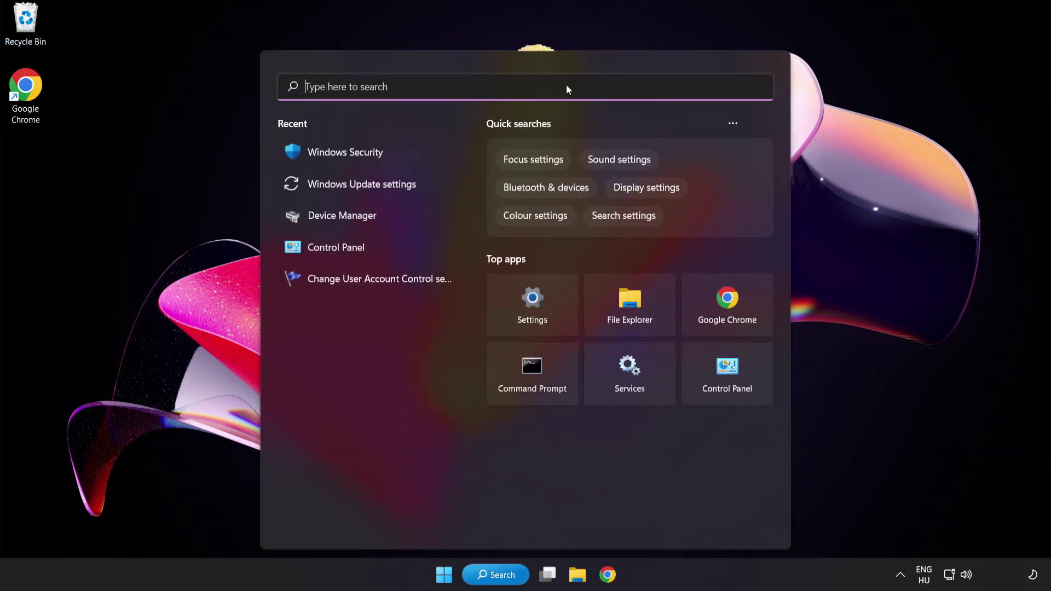
Step: Open Device Manager and select the VMware SVGA 3D adapter under Display adapters
text(device manager)
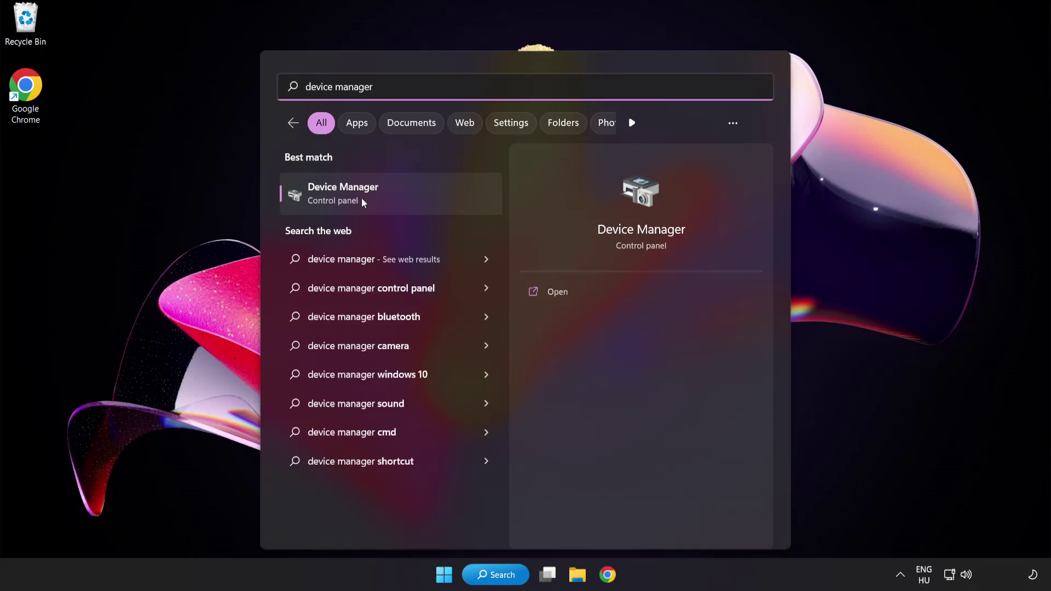
click(422, 202)
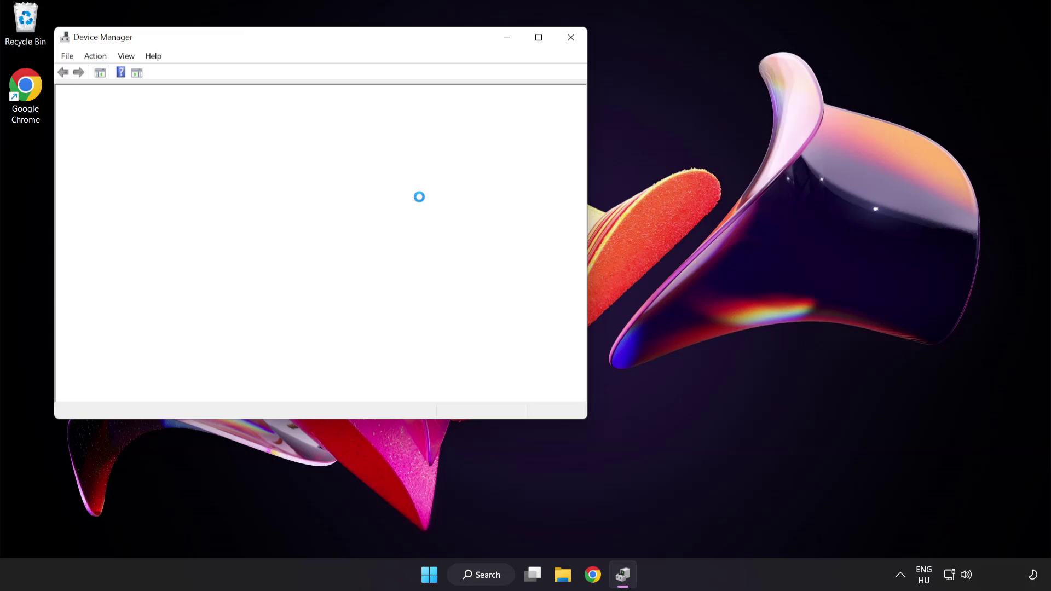
drag(338, 43, 515, 110)
click(294, 225)
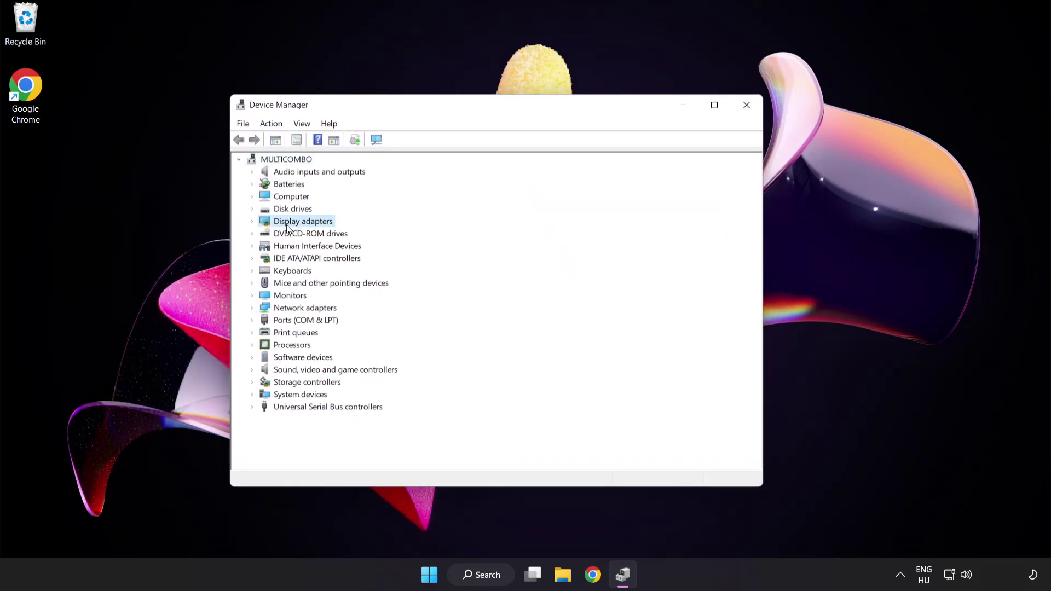
click(253, 222)
click(293, 236)
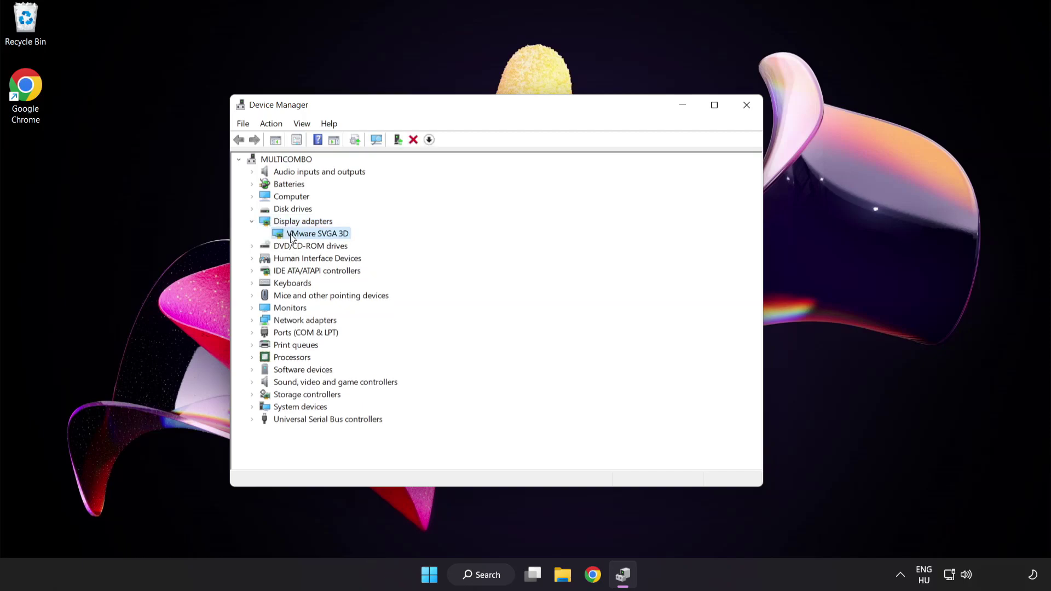
Step: Run an automatic driver update search for the VMware SVGA 3D adapter and close Device Manager
right_click(309, 234)
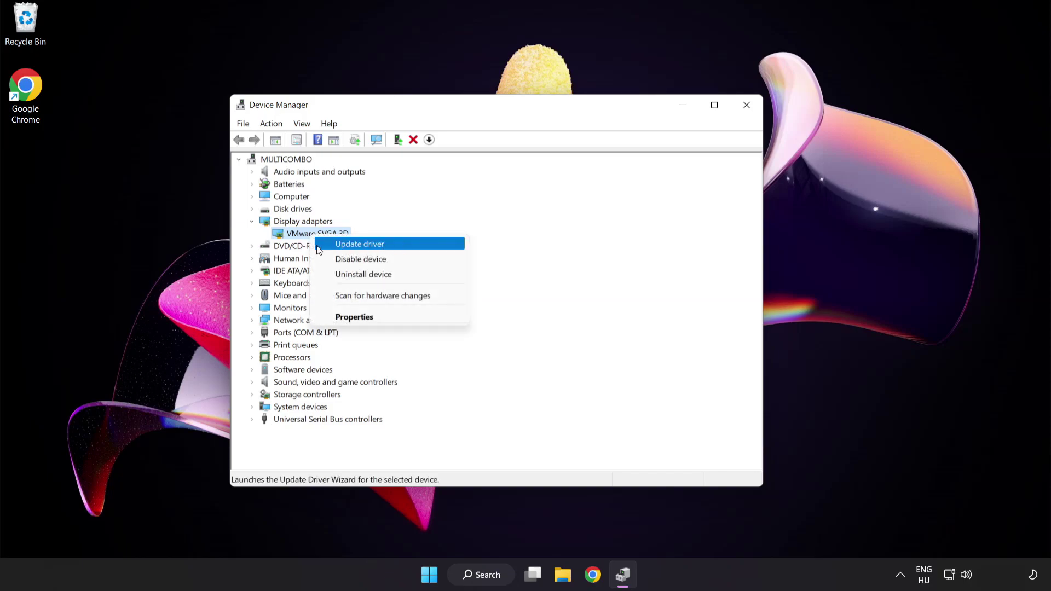
click(408, 245)
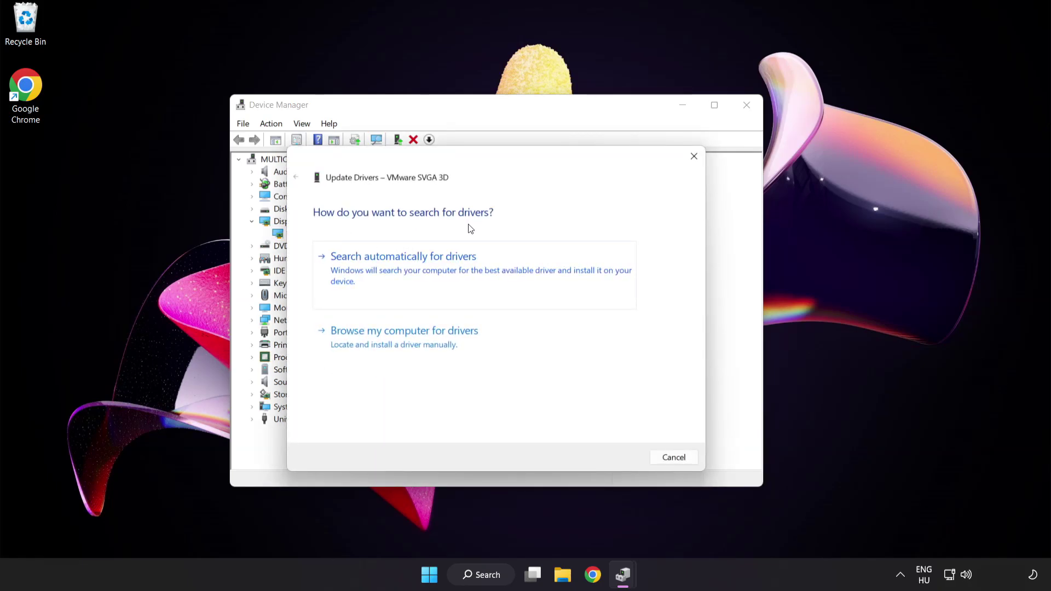
click(458, 270)
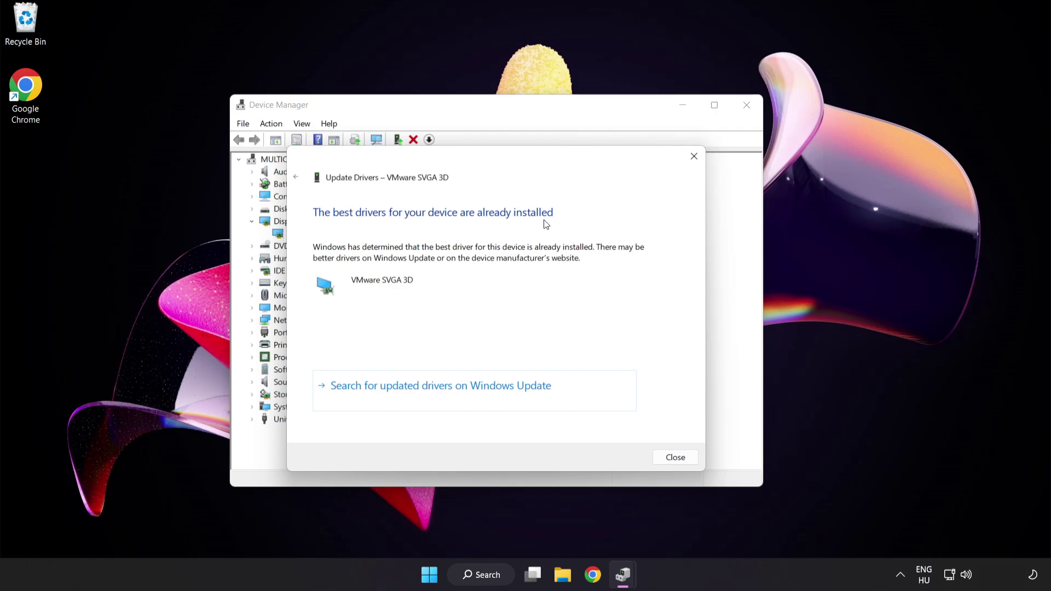
click(675, 457)
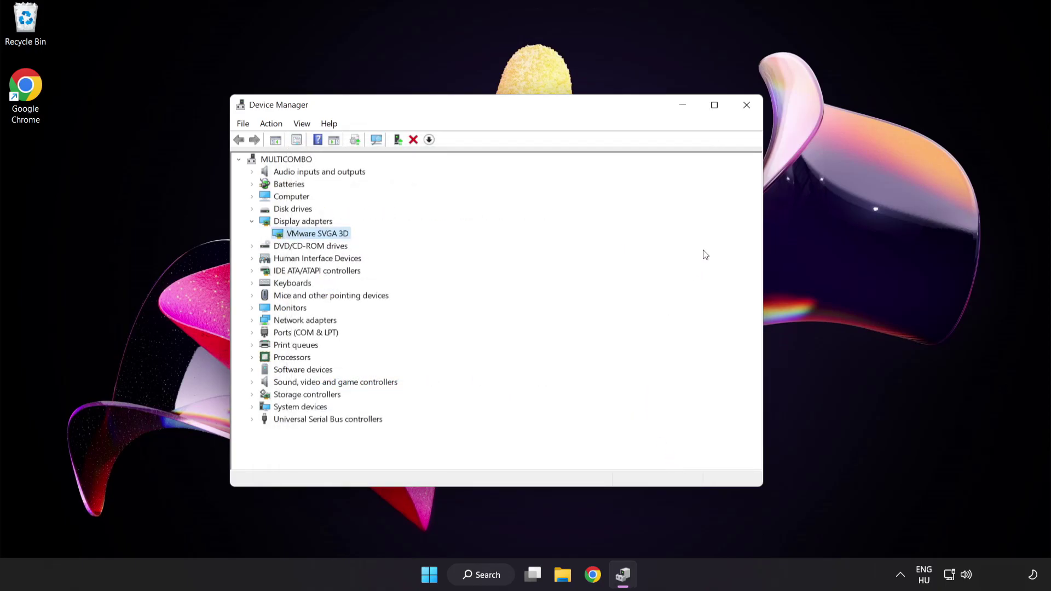
click(747, 106)
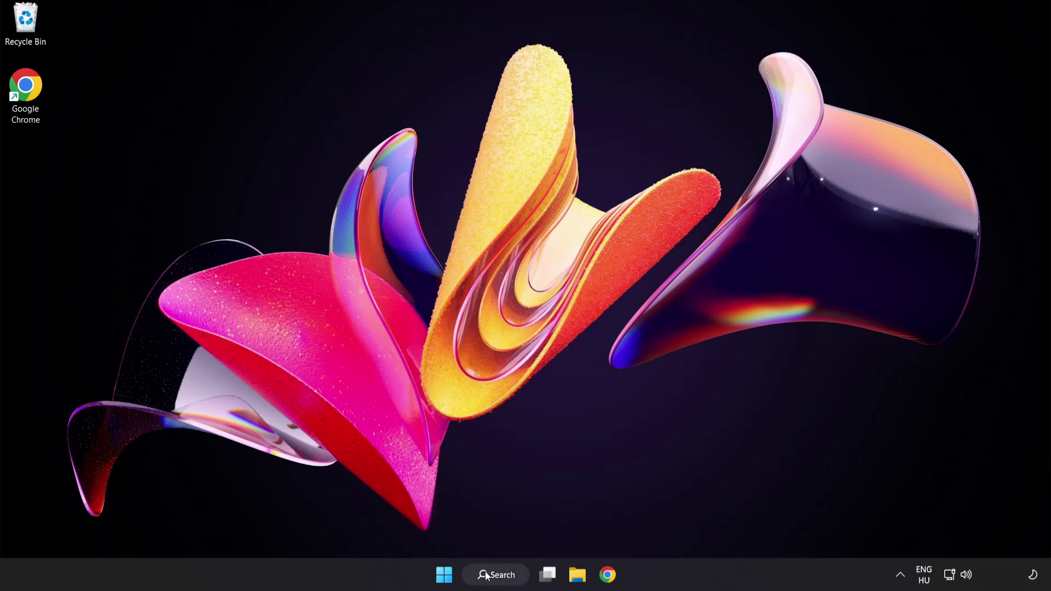
Step: Open the Windows Update settings, check for updates, and close Settings
click(503, 576)
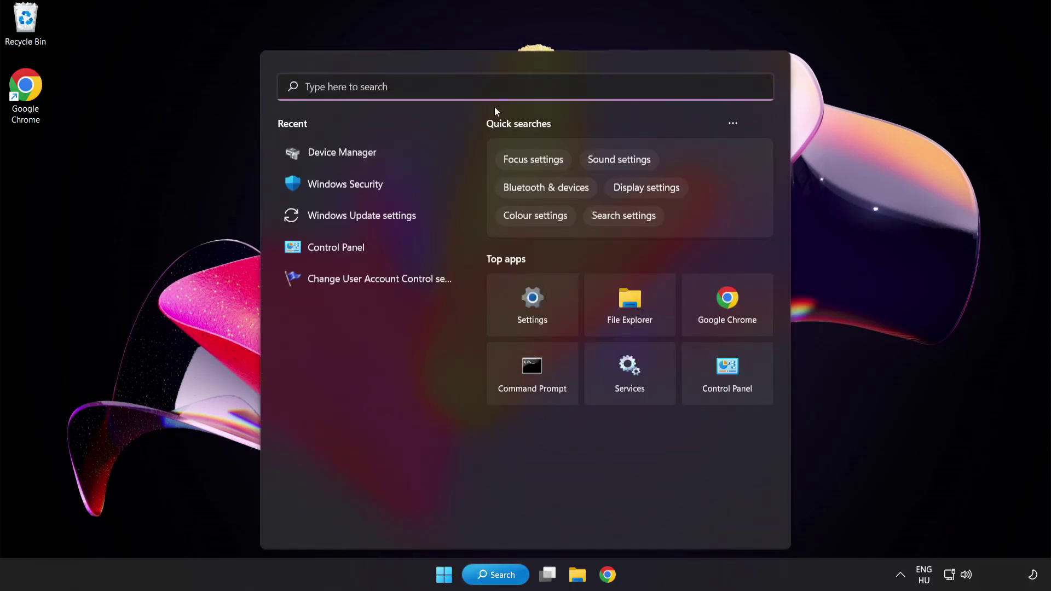
text(update)
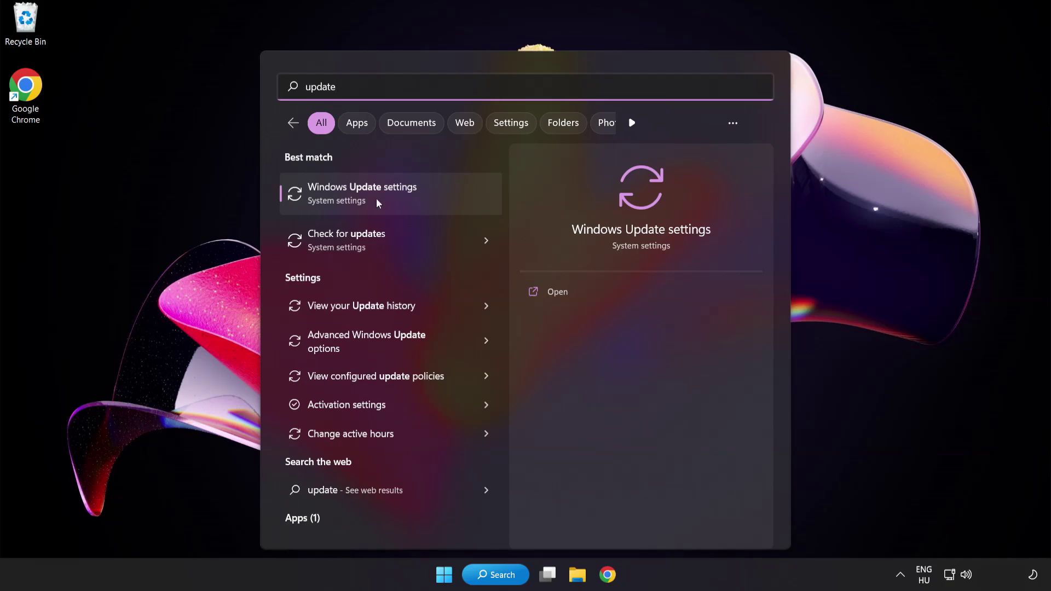
click(401, 199)
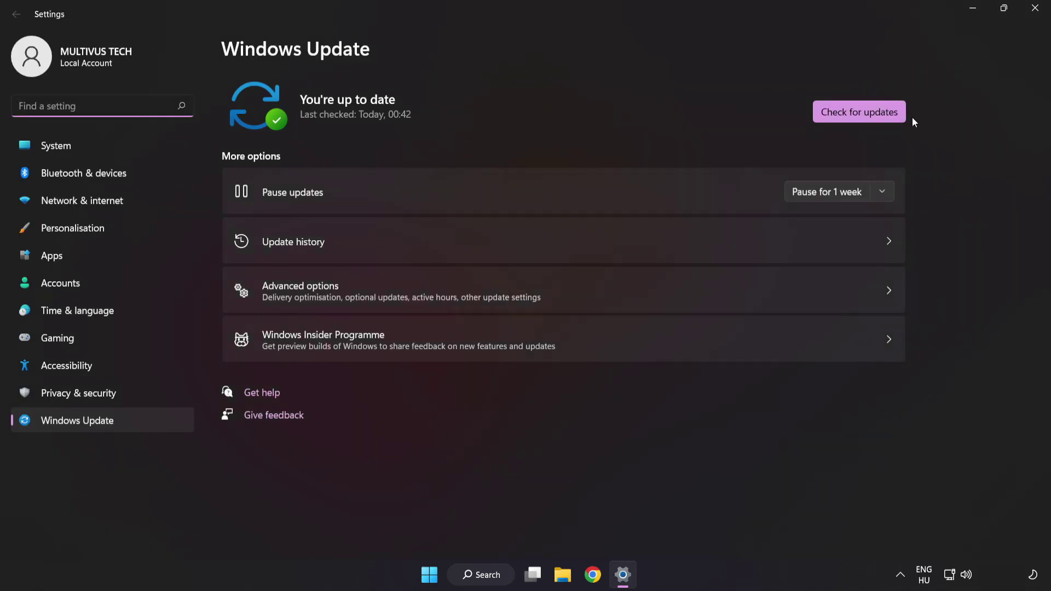
click(856, 118)
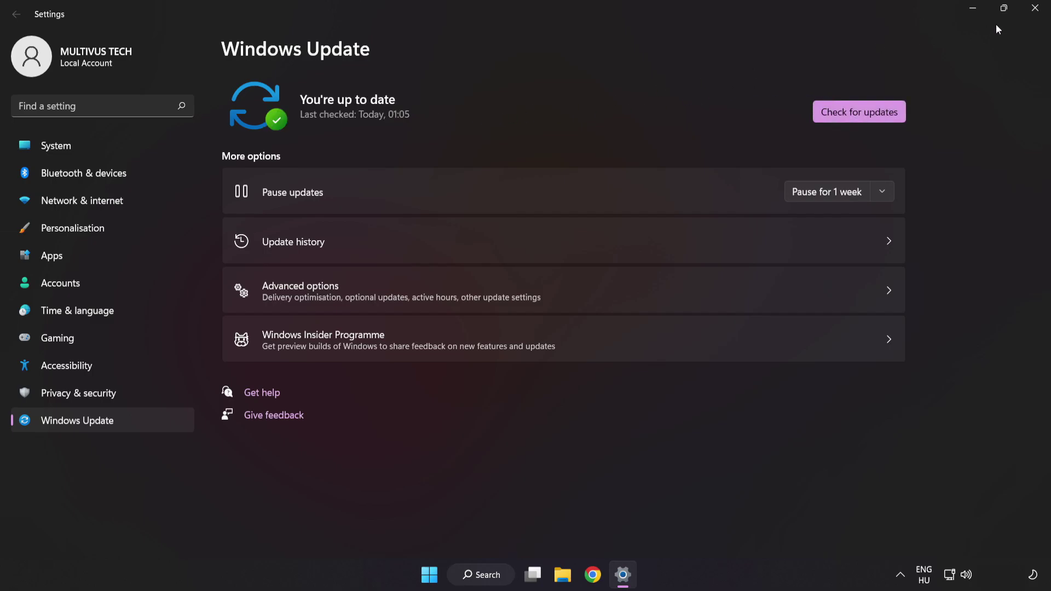
click(1034, 14)
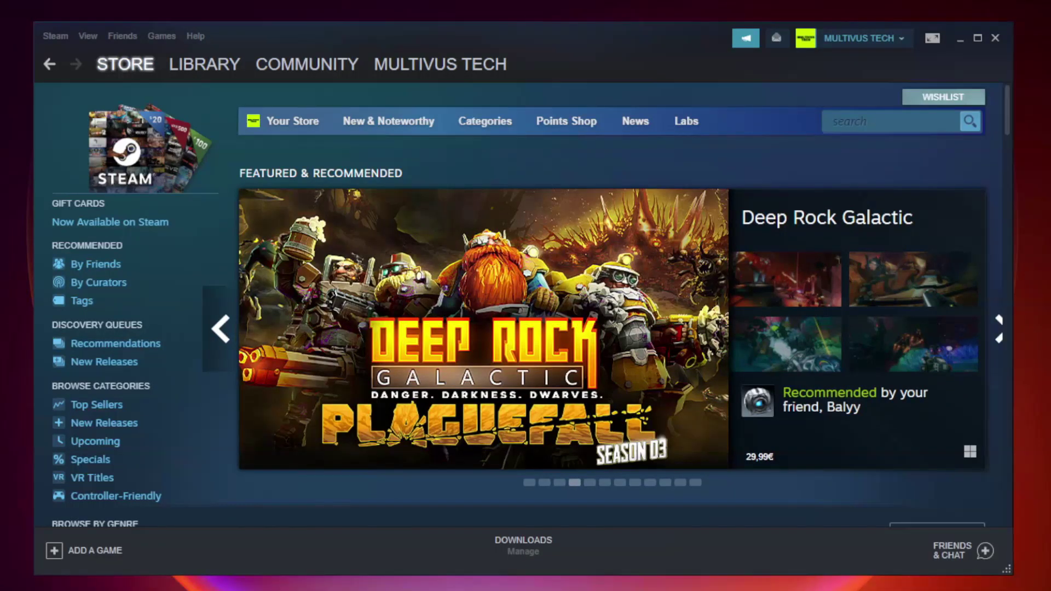
Step: In the Steam library, verify the integrity of the local files of the favorite game YOUR NOT WORKING GAME
mouse_move(222, 67)
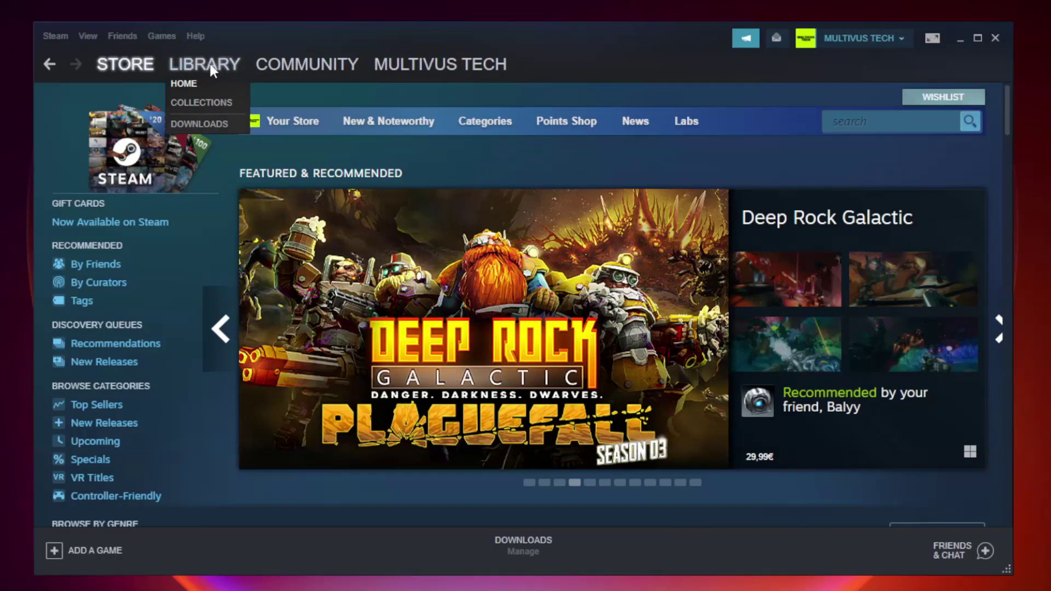
click(213, 70)
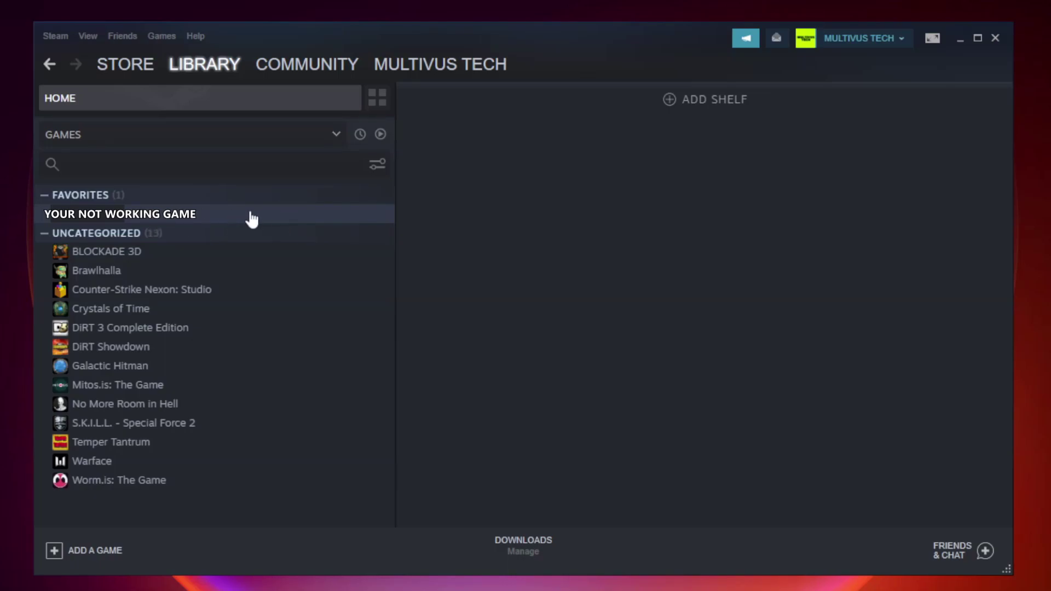
right_click(228, 219)
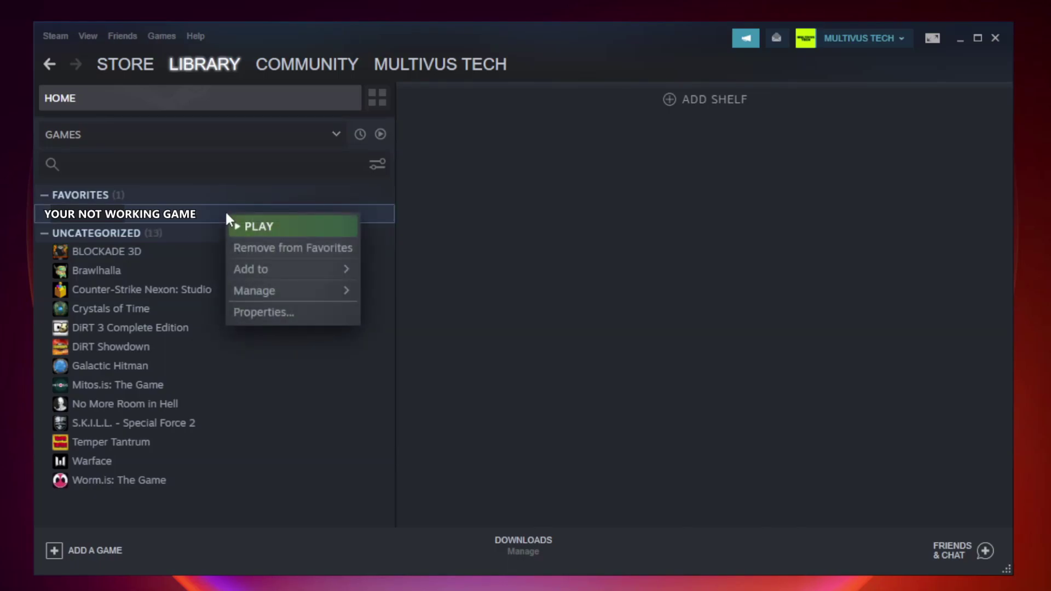
click(290, 312)
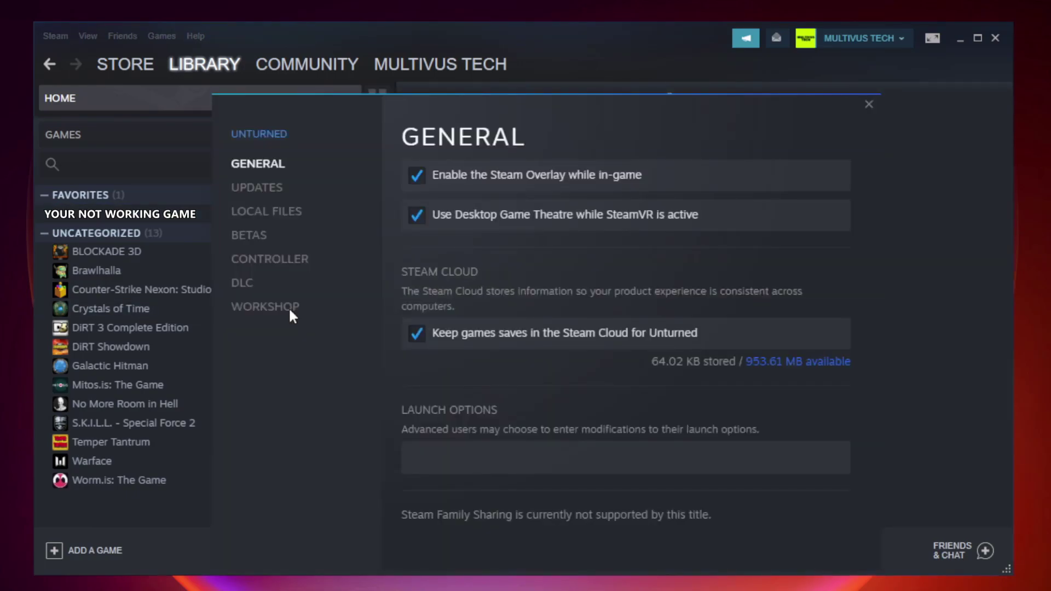
click(278, 215)
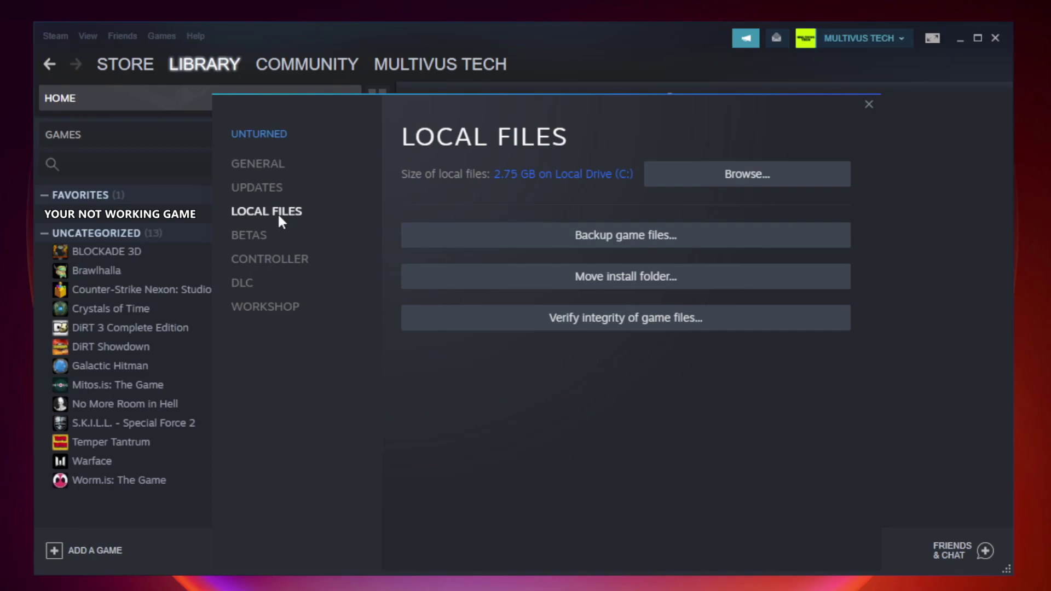
click(635, 324)
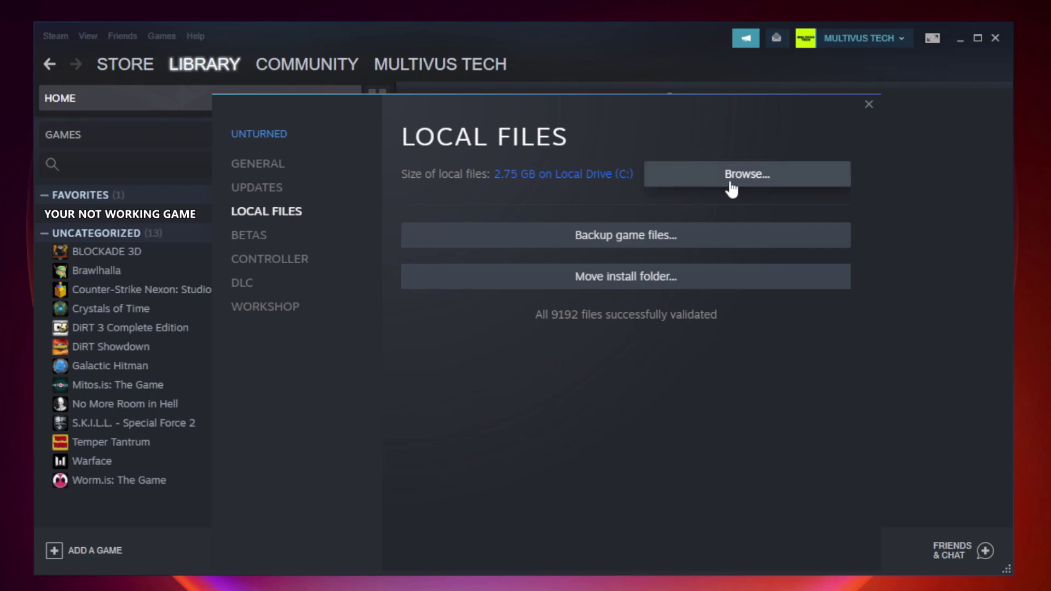
Step: Browse to the game's install folder and open the properties of the YOUR NOT WORKING GAME shortcut
click(751, 189)
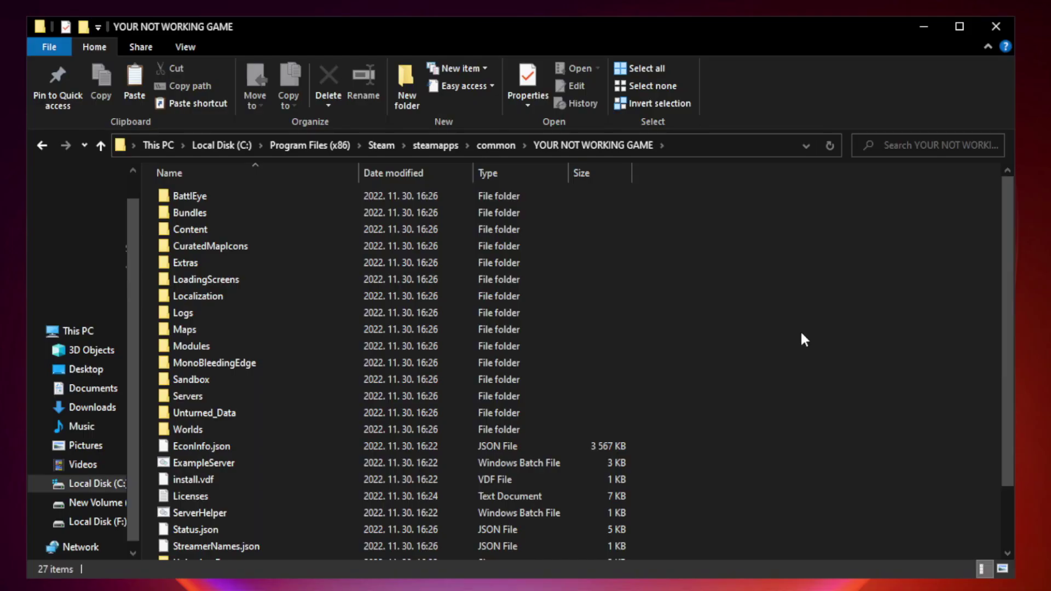
drag(1009, 287, 1009, 377)
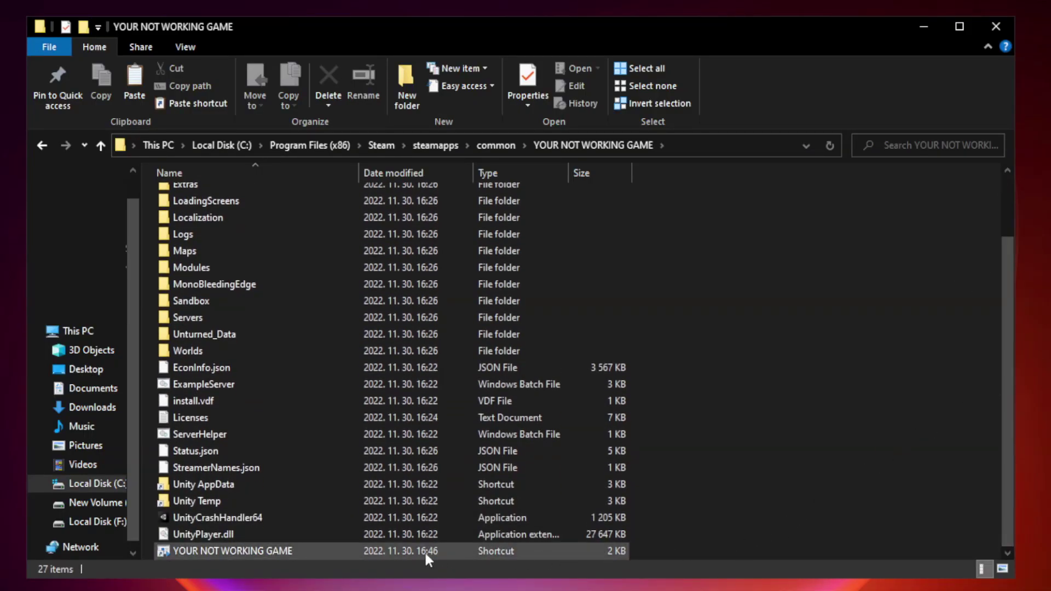
click(396, 552)
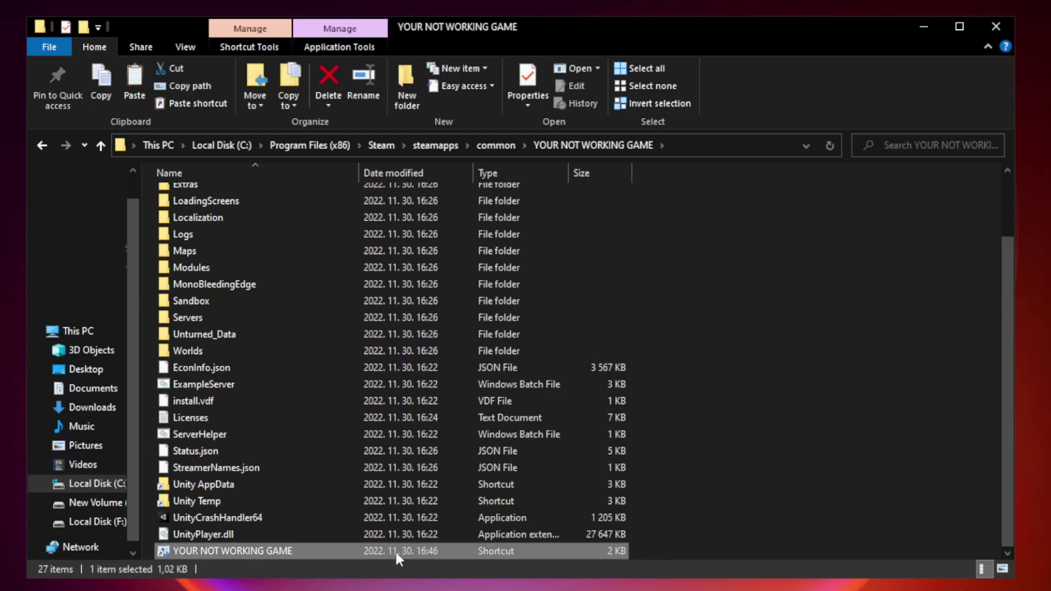
right_click(357, 552)
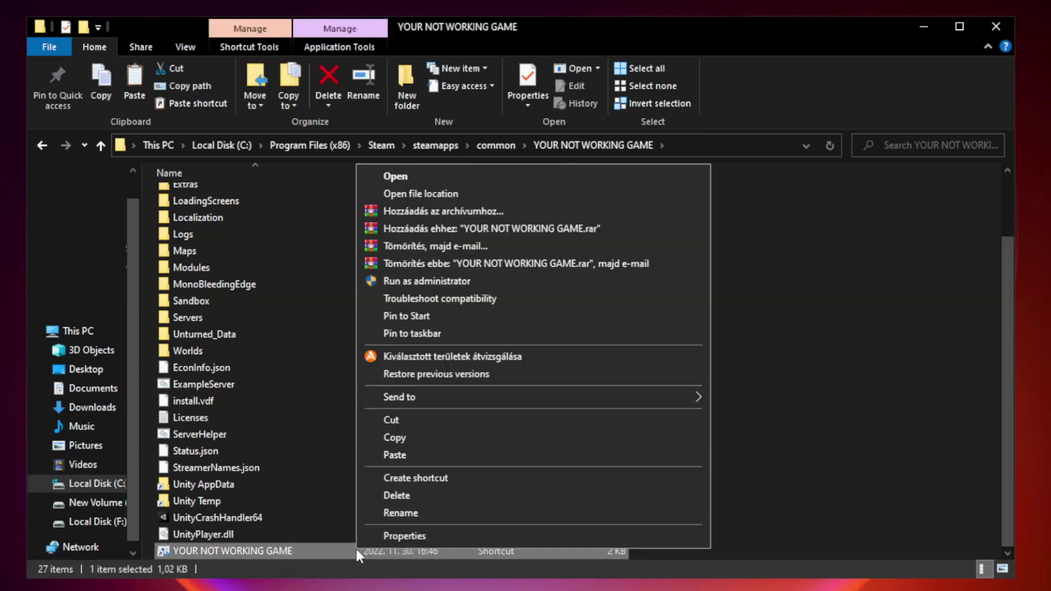
click(530, 536)
drag(522, 290, 522, 119)
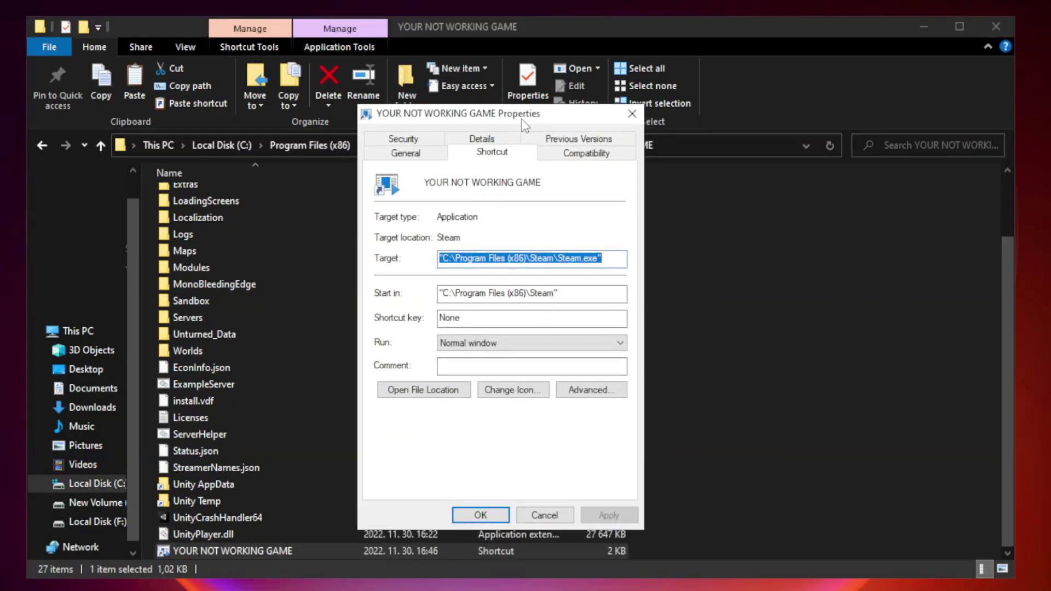
Step: Apply Windows 8 compatibility mode, disabled fullscreen optimizations and running as an administrator to the game shortcut, and close its folder
click(582, 157)
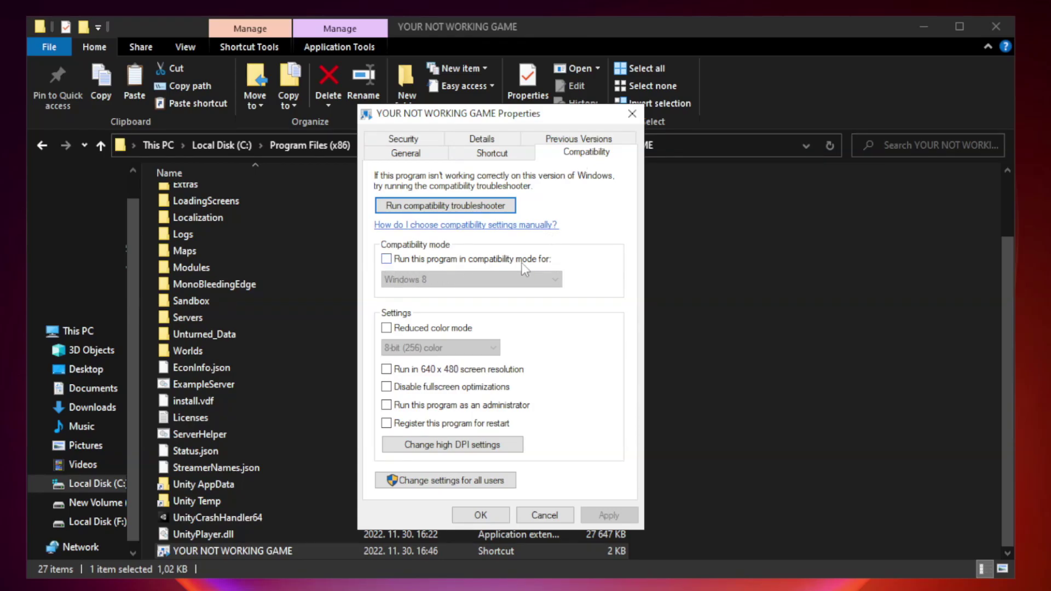
click(417, 260)
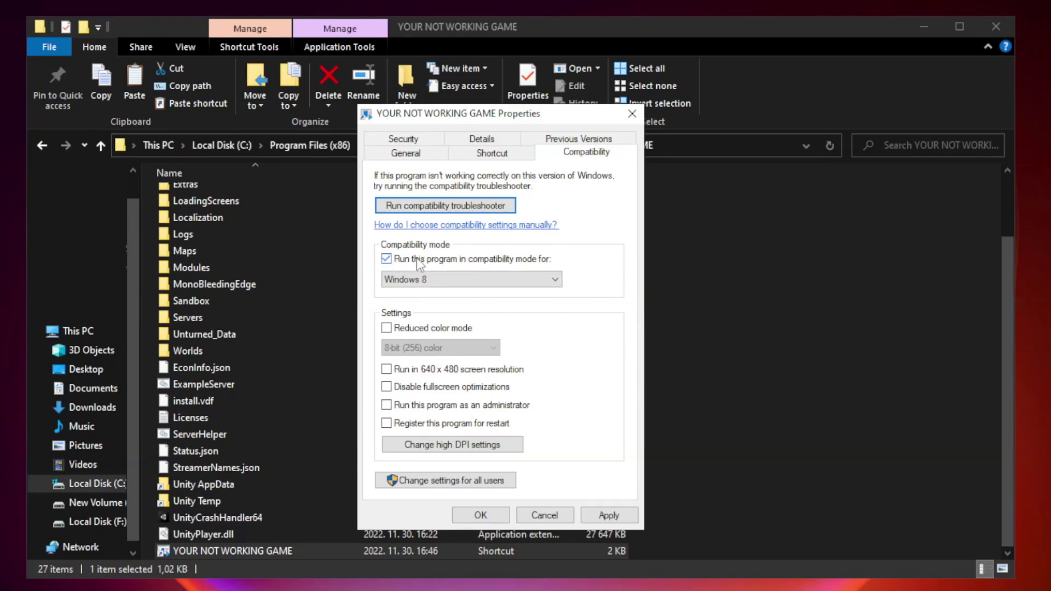
click(468, 280)
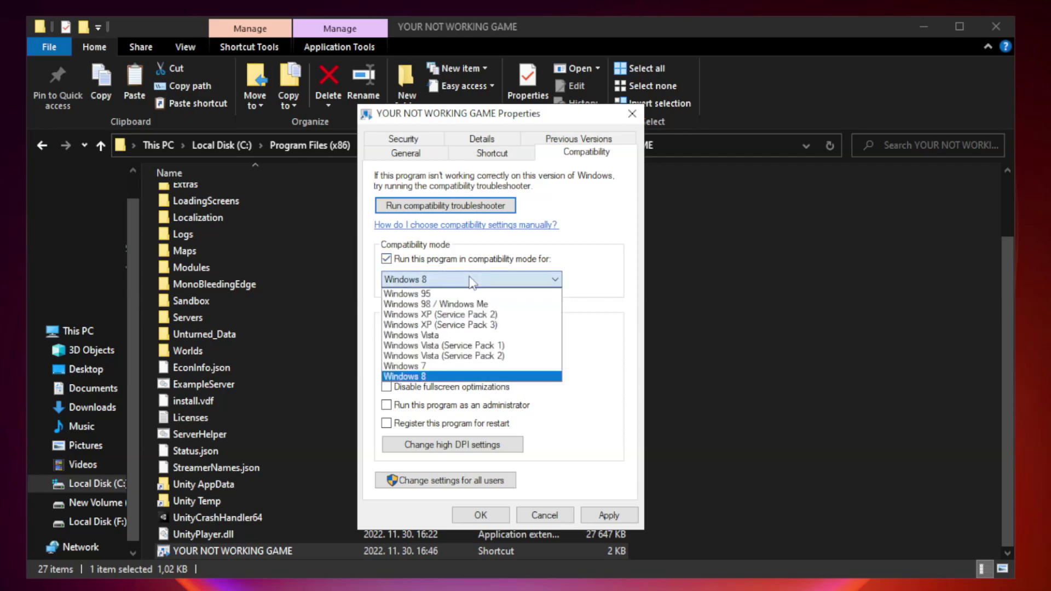
click(445, 376)
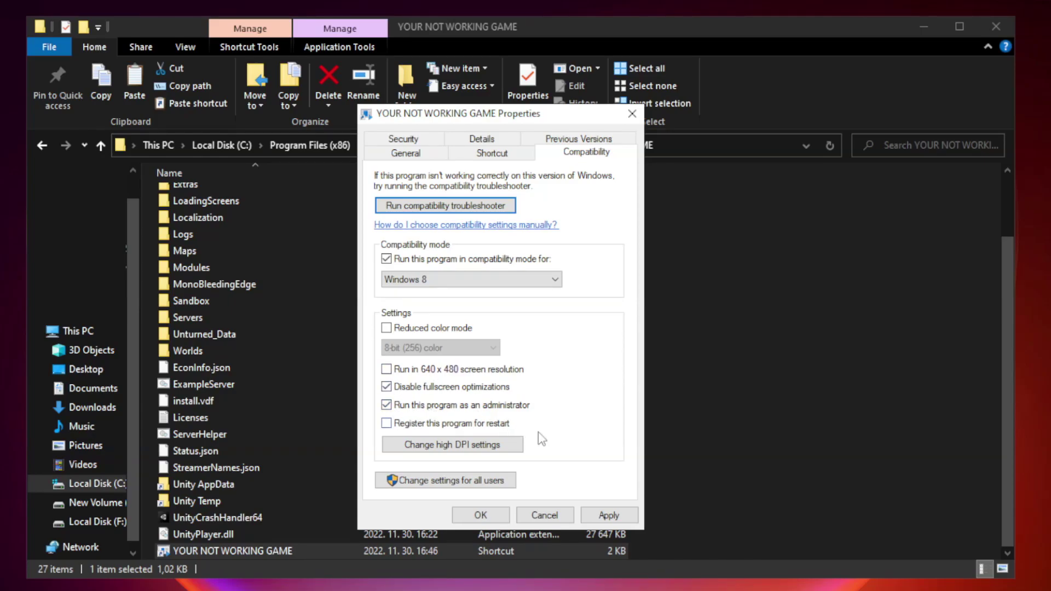
click(606, 518)
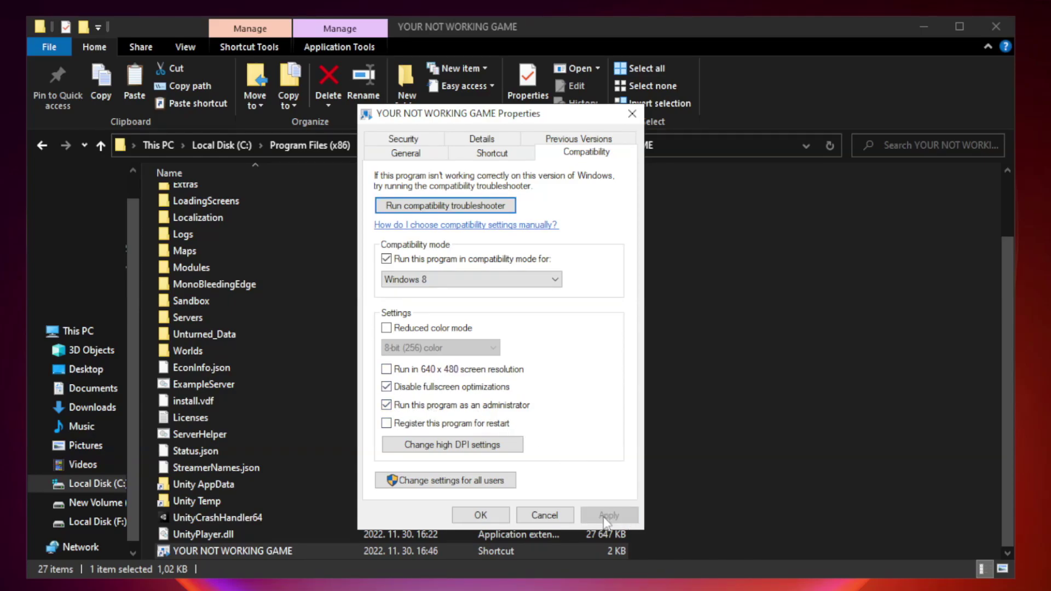
click(480, 516)
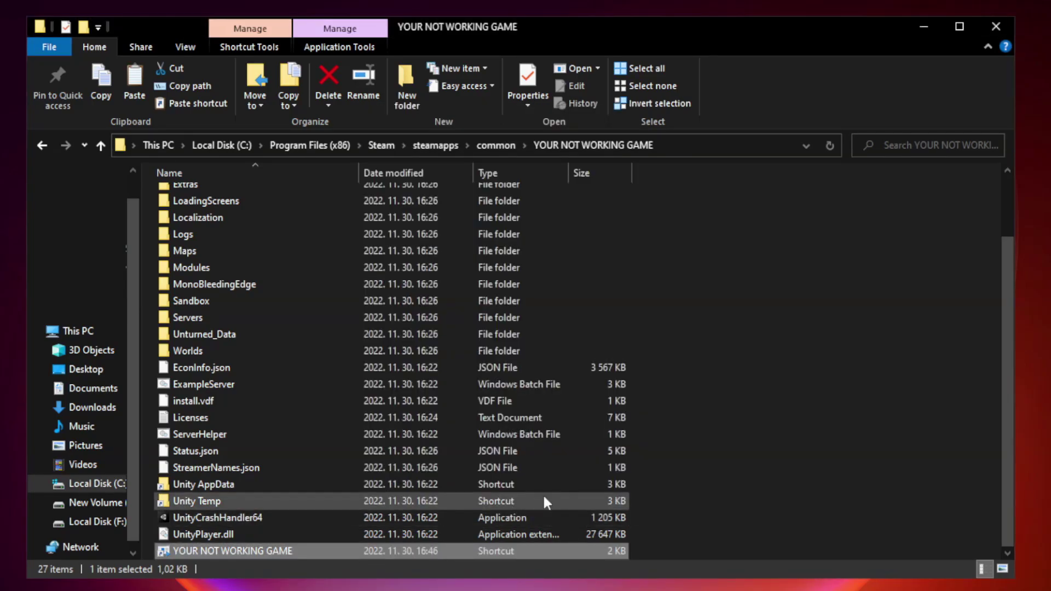
click(995, 27)
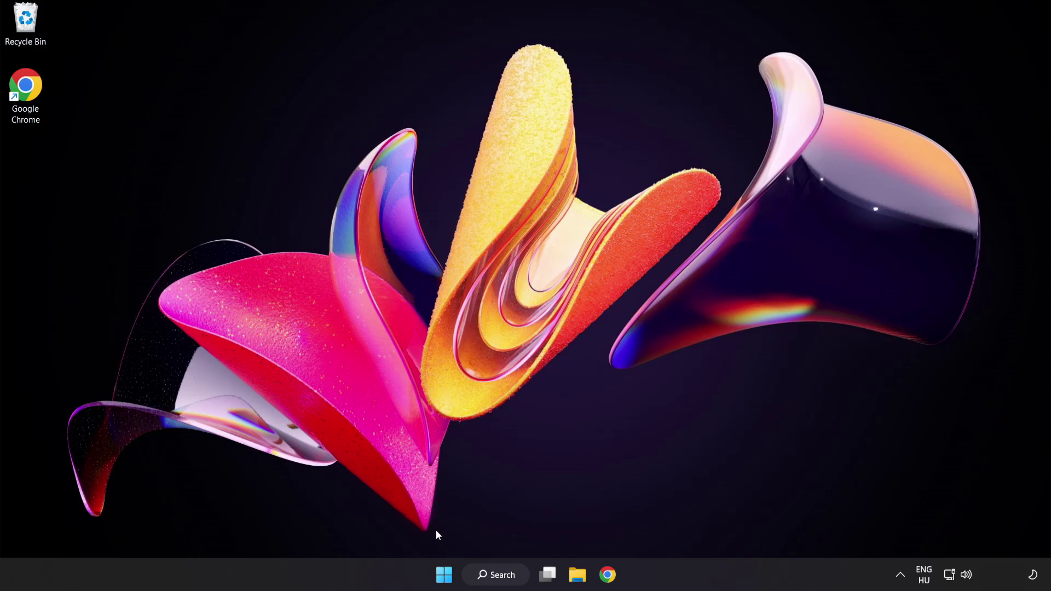
Step: In Task Manager, disable Cortana, Phone Link, Terminal and Windows Security notification icon at startup, and close Task Manager
right_click(448, 578)
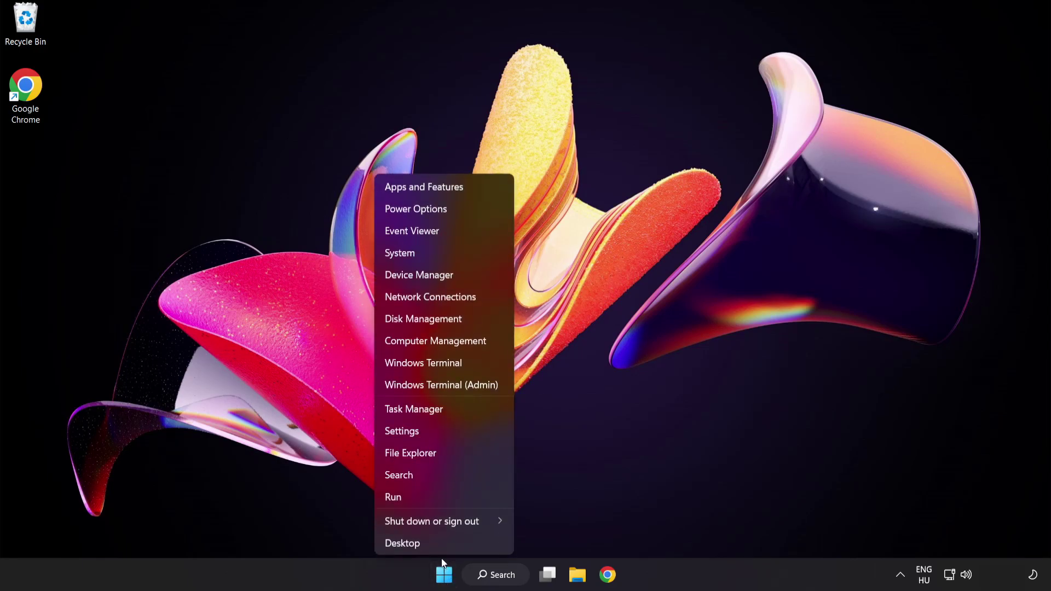
click(455, 412)
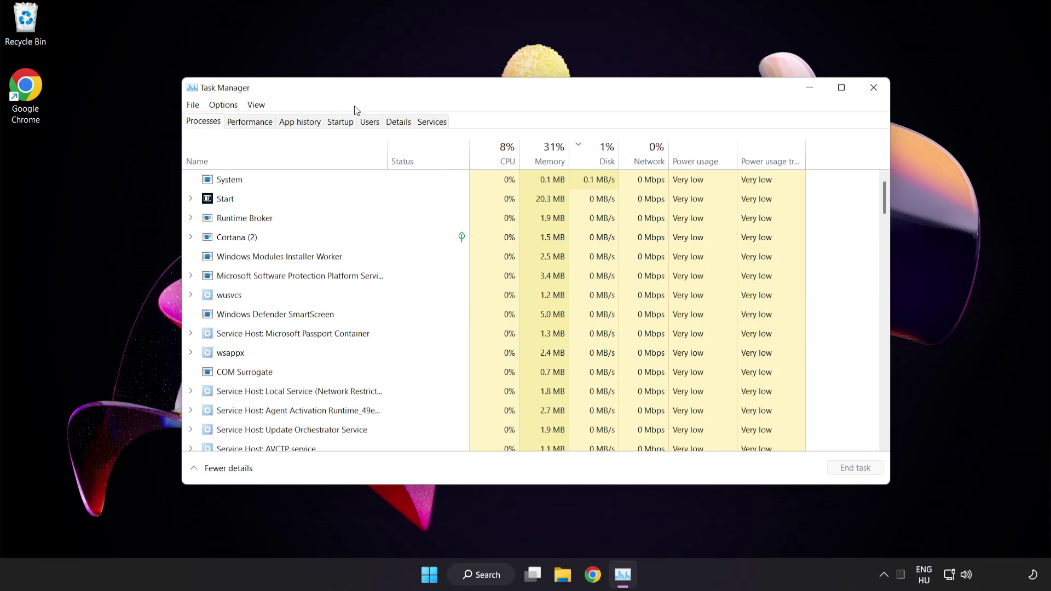
click(340, 121)
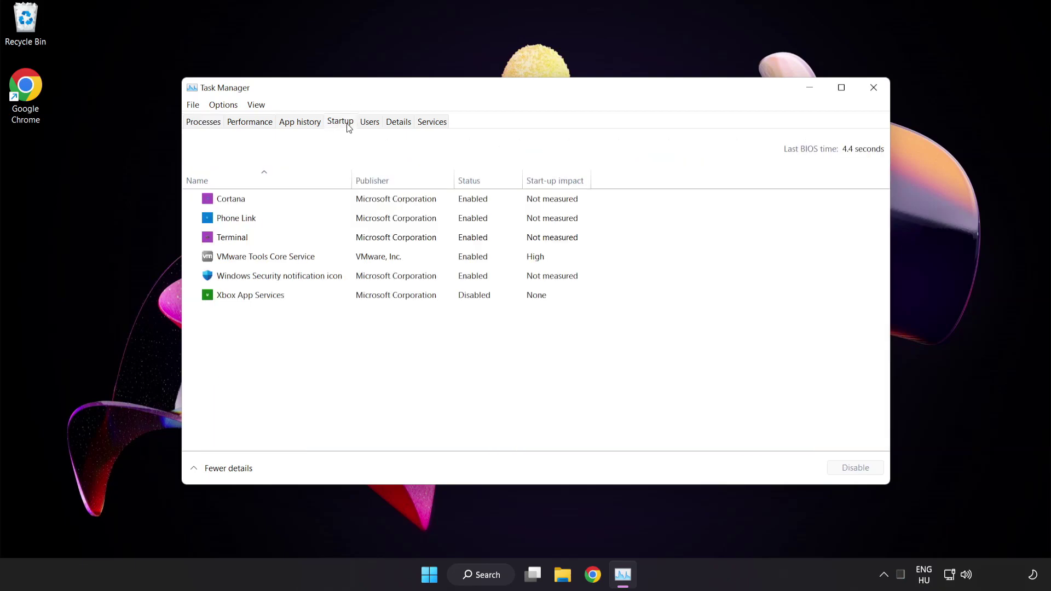
click(350, 204)
click(856, 470)
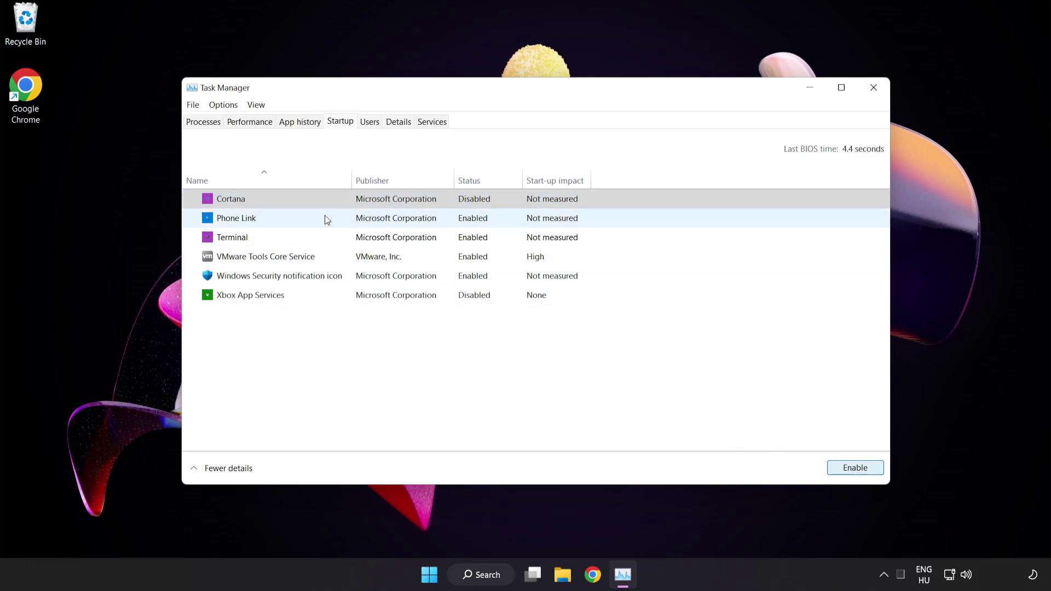
click(324, 215)
click(853, 468)
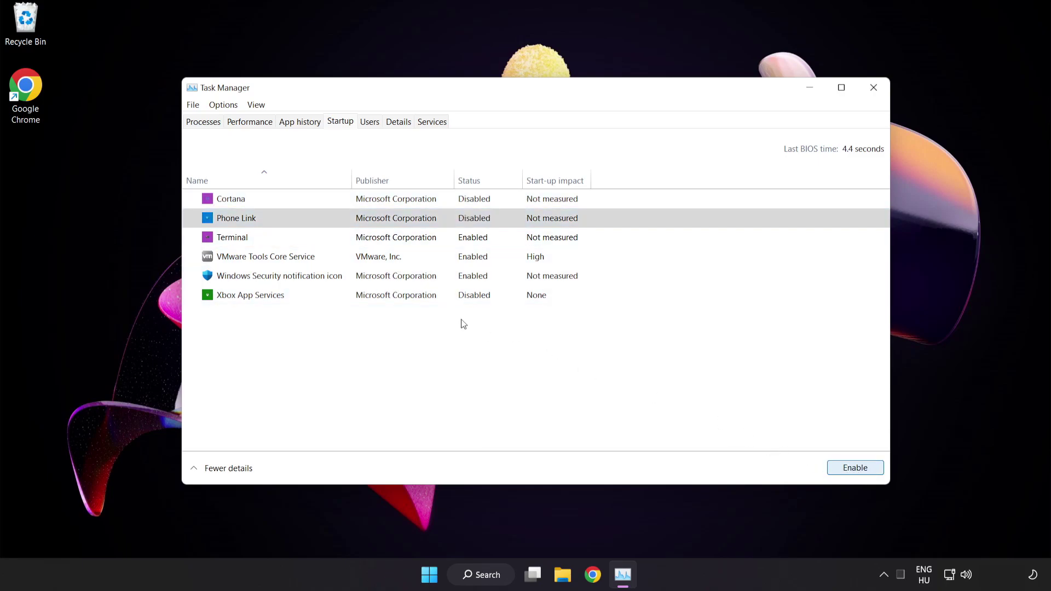
click(333, 238)
click(856, 468)
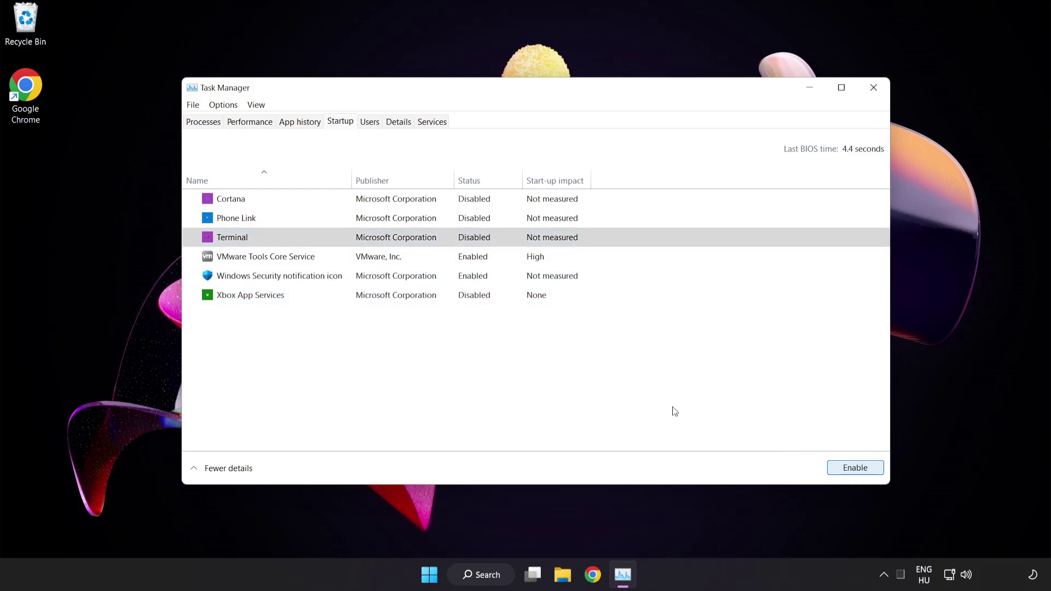
click(354, 276)
click(847, 469)
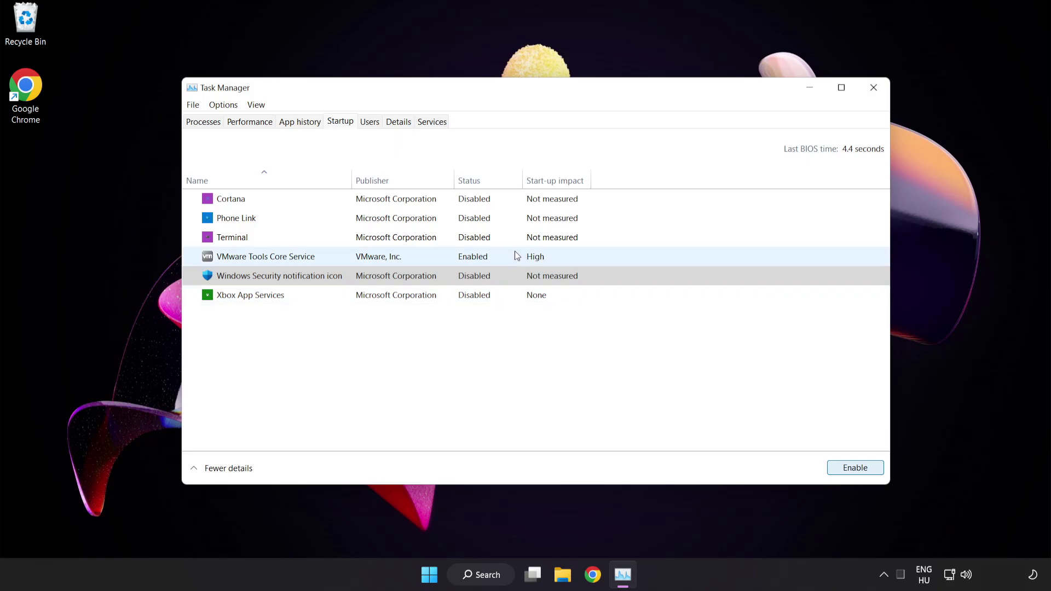
click(875, 92)
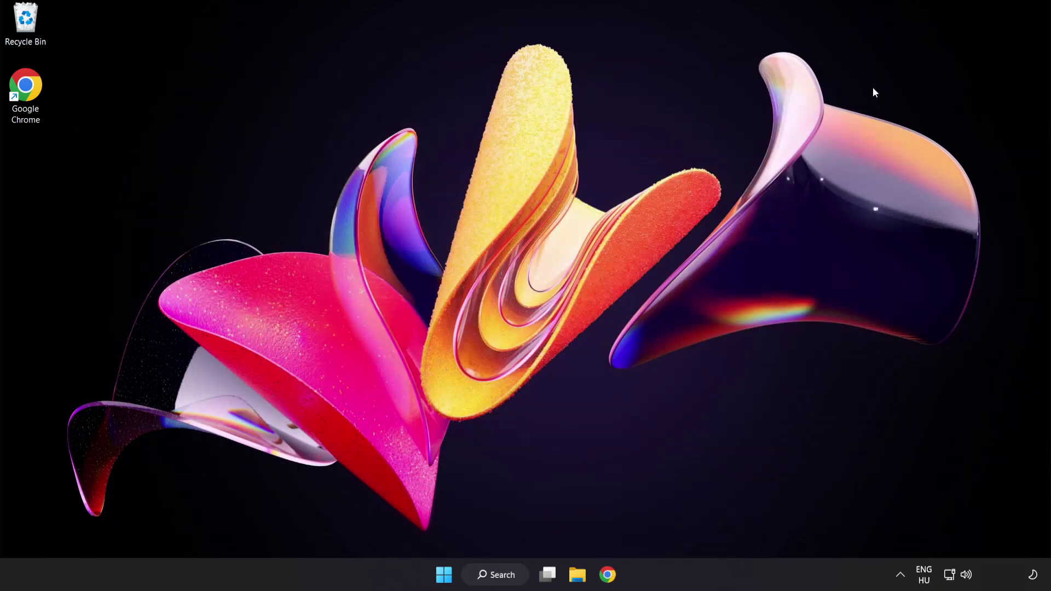
Step: Switch to Chrome, download the DirectX End-User Runtime Web Installer in English, and launch the downloaded dxwebsetup file
click(607, 575)
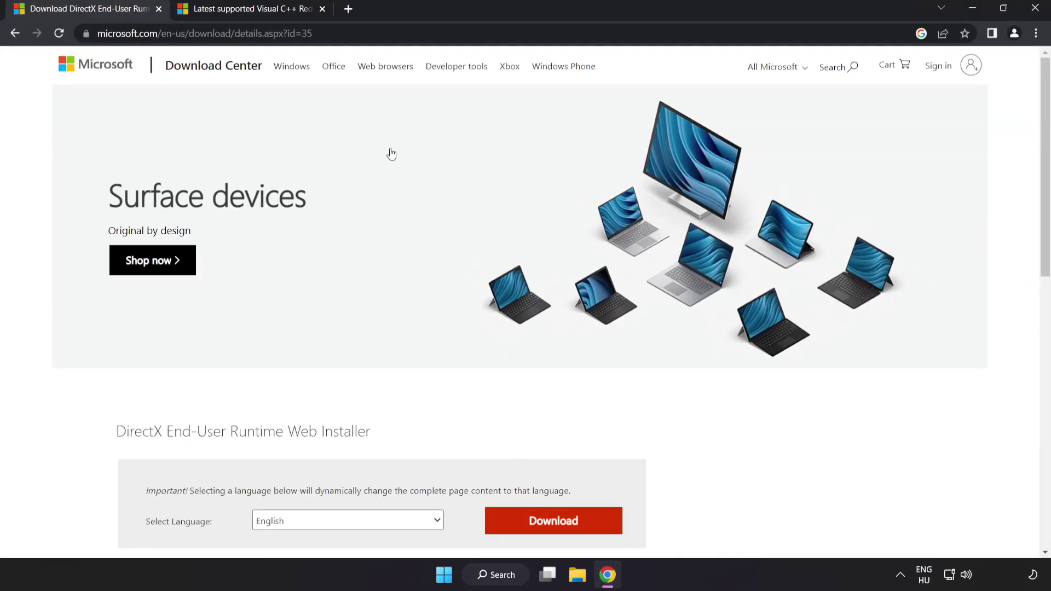
click(424, 28)
click(424, 28)
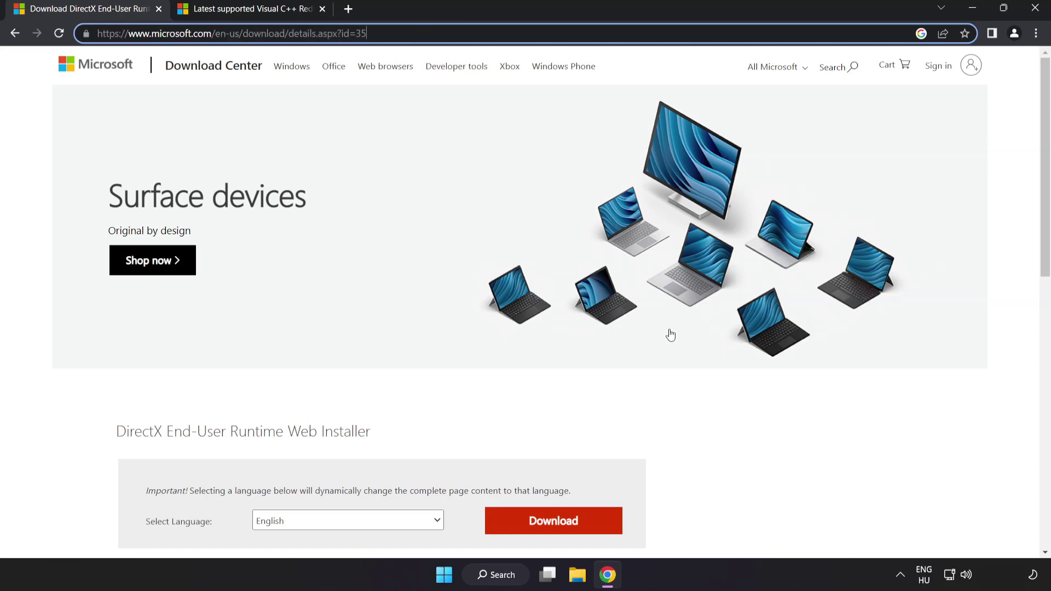
click(597, 350)
scroll(597, 350, down, 3)
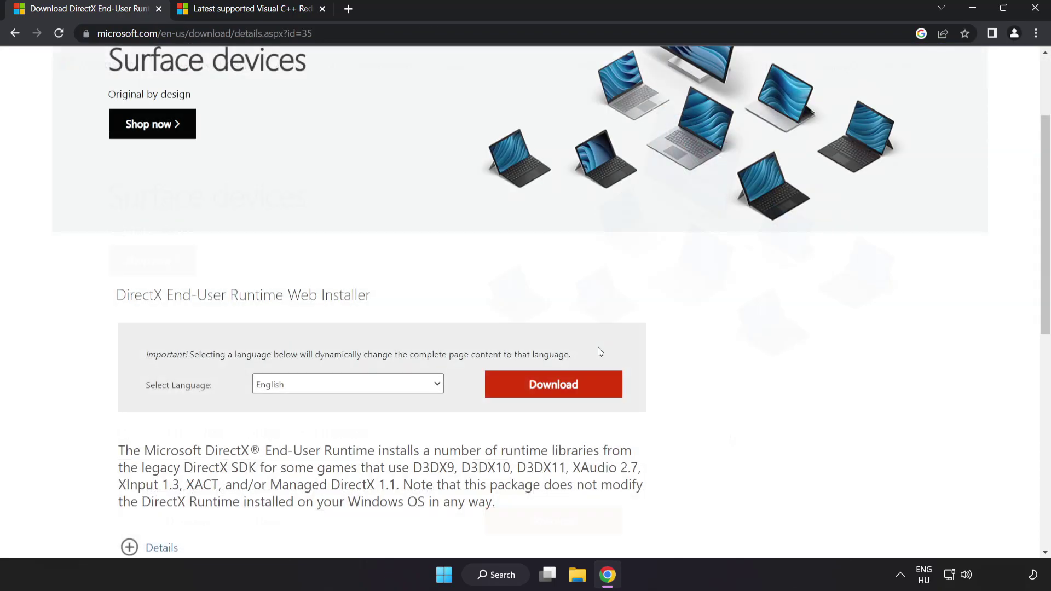
click(568, 395)
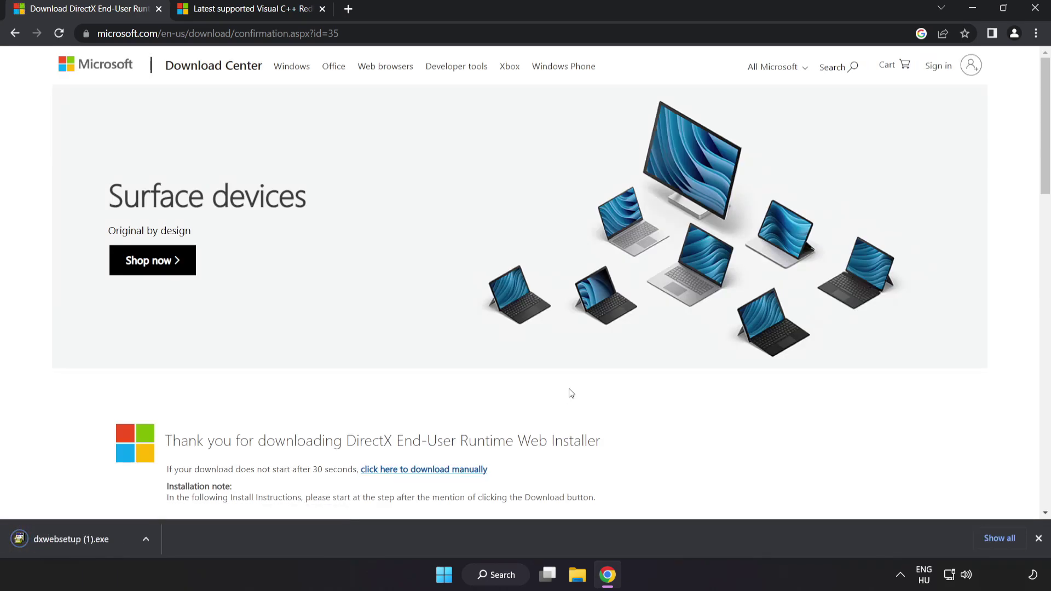
click(88, 540)
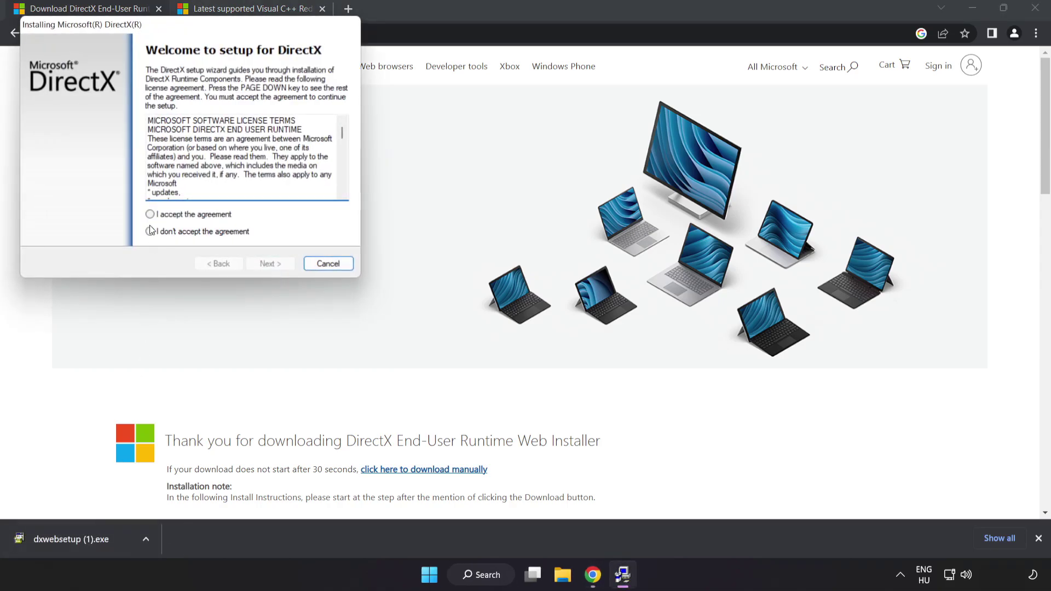
Step: Run through the DirectX setup, accepting the license agreement and declining the Bing Bar, and finish the wizard
drag(159, 27, 481, 140)
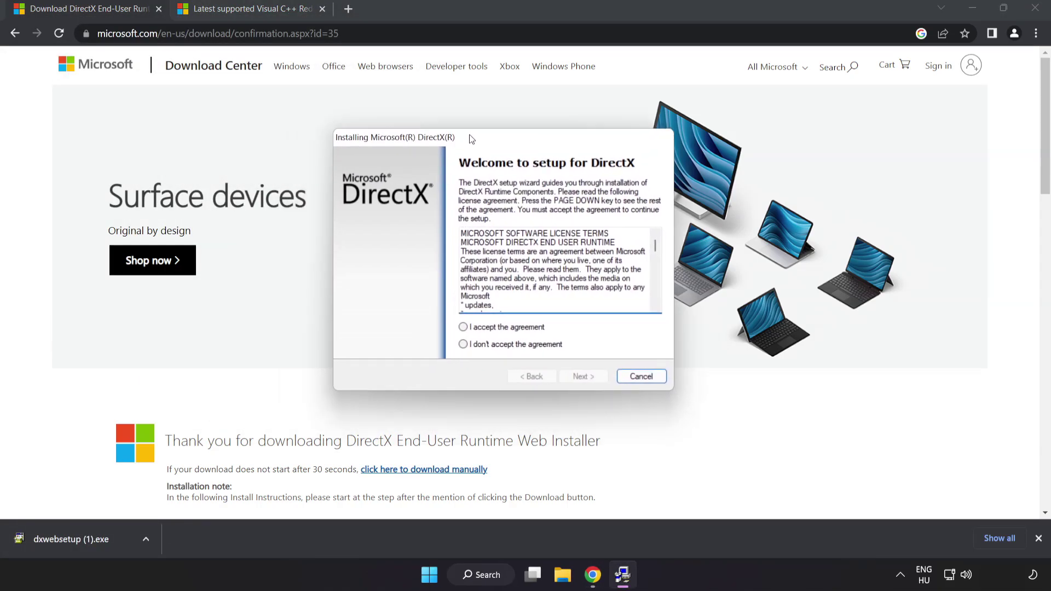
drag(664, 253, 666, 300)
click(491, 329)
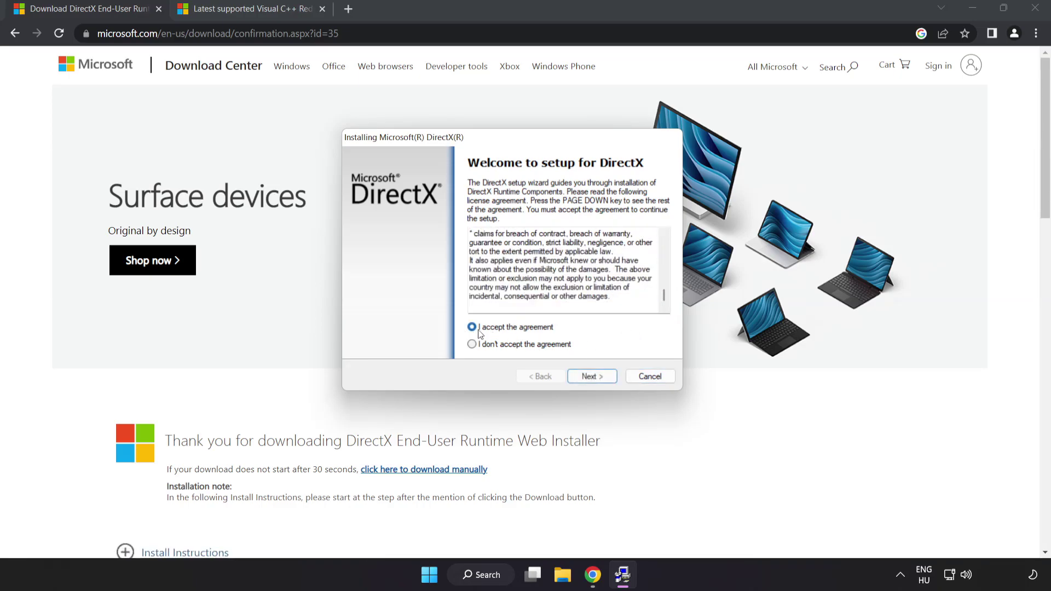
click(593, 381)
click(464, 280)
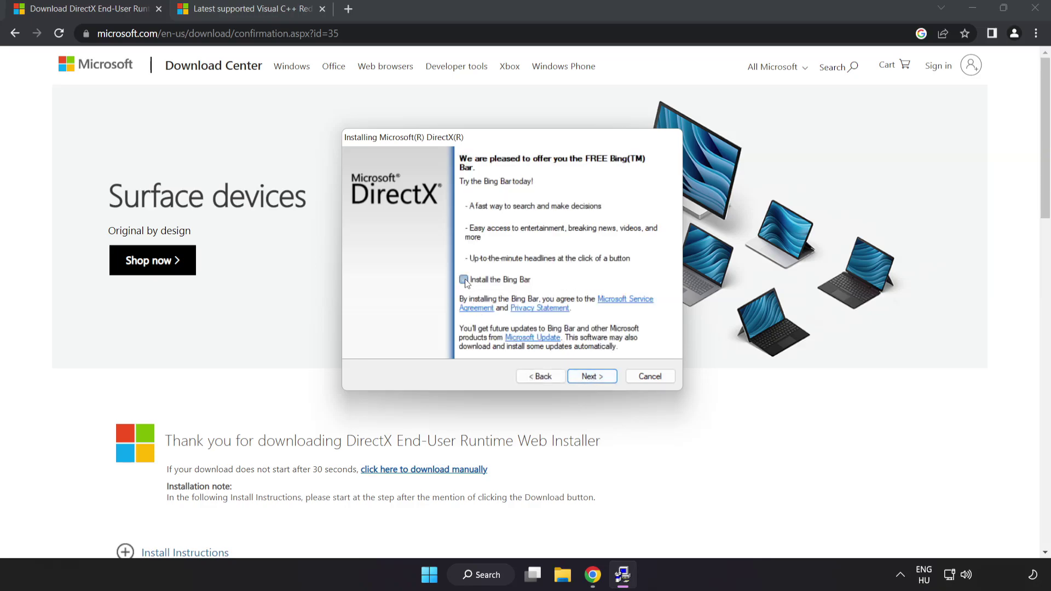
click(595, 378)
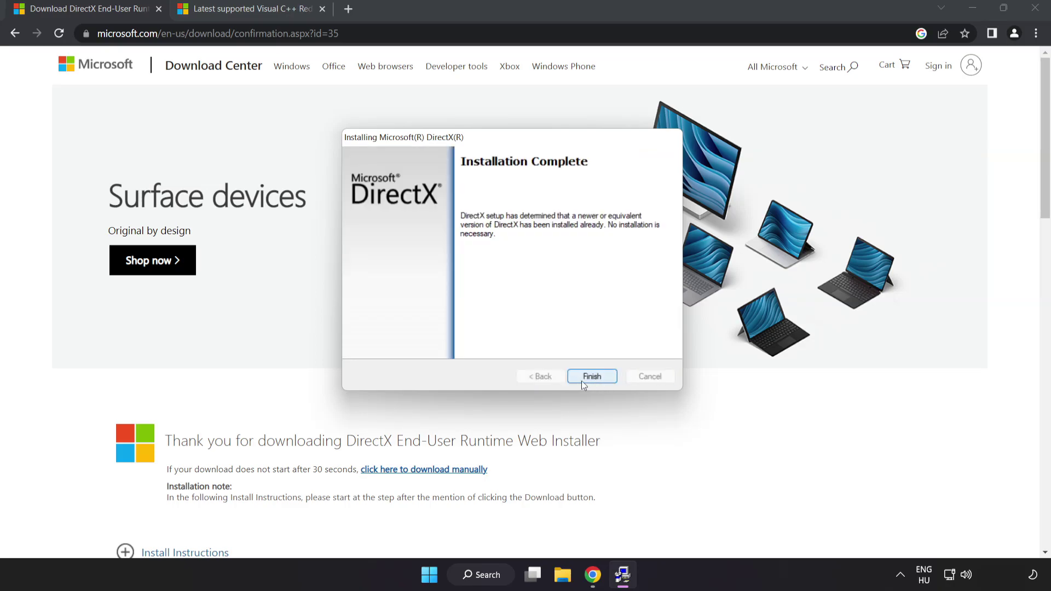
click(592, 378)
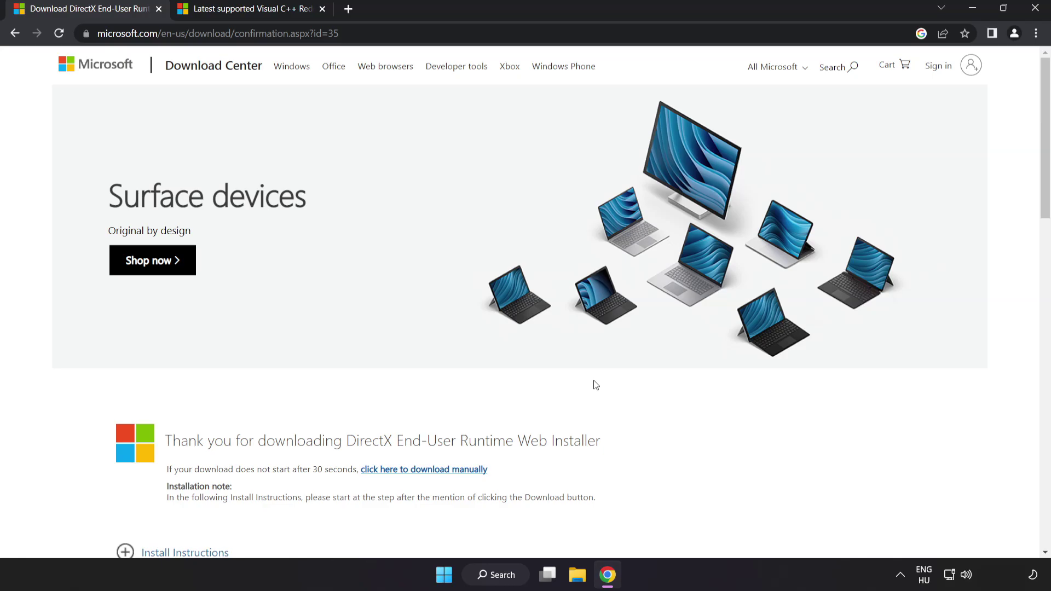
Step: Close the DirectX page and download the ARM64, X86 and X64 Visual C++ Redistributables for Visual Studio 2015–2022
click(159, 9)
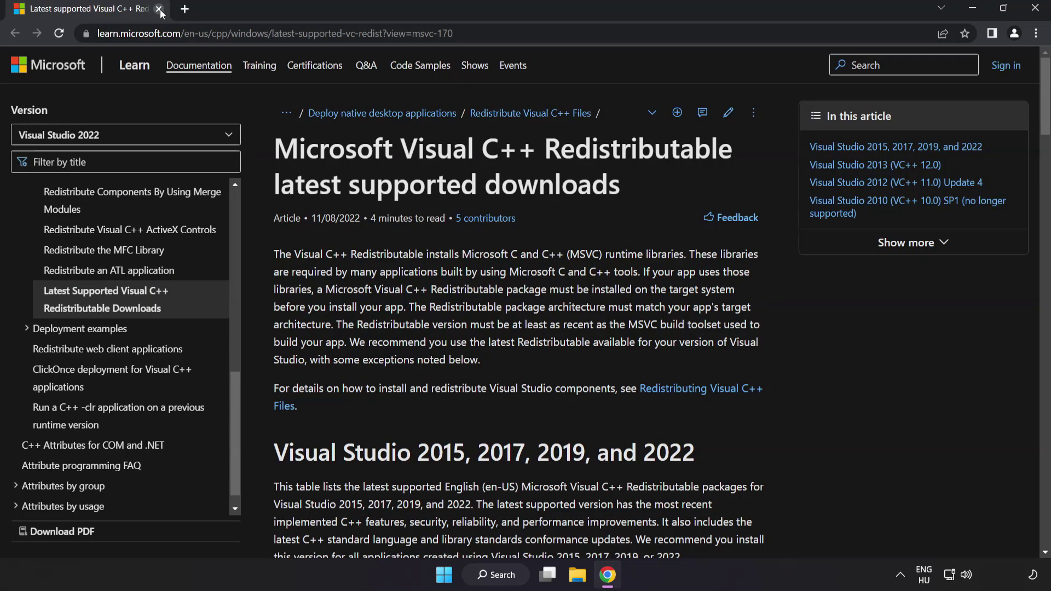
click(366, 33)
key(End)
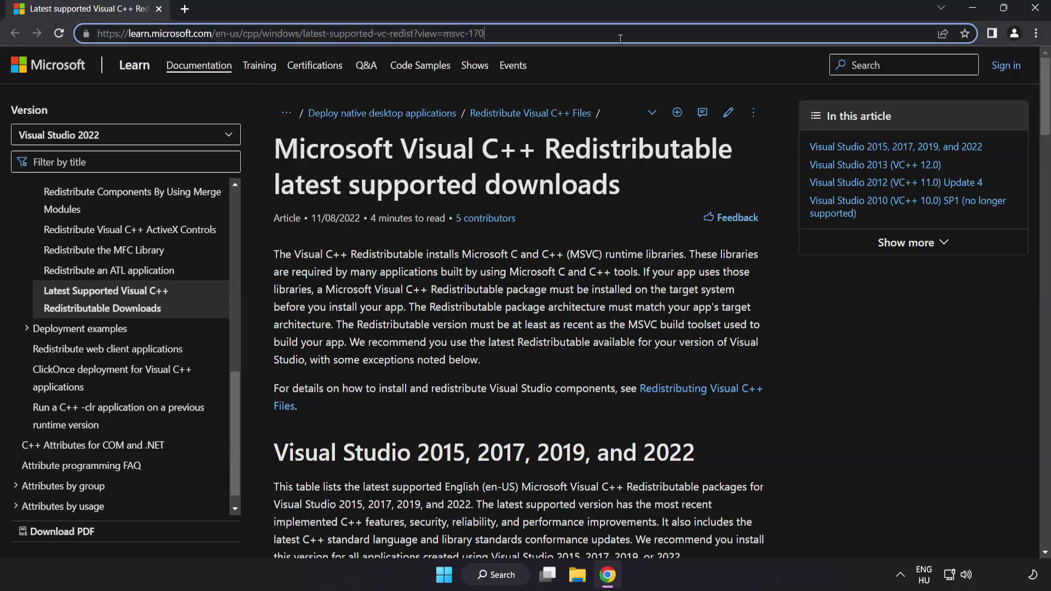
click(526, 162)
drag(1034, 105, 1040, 159)
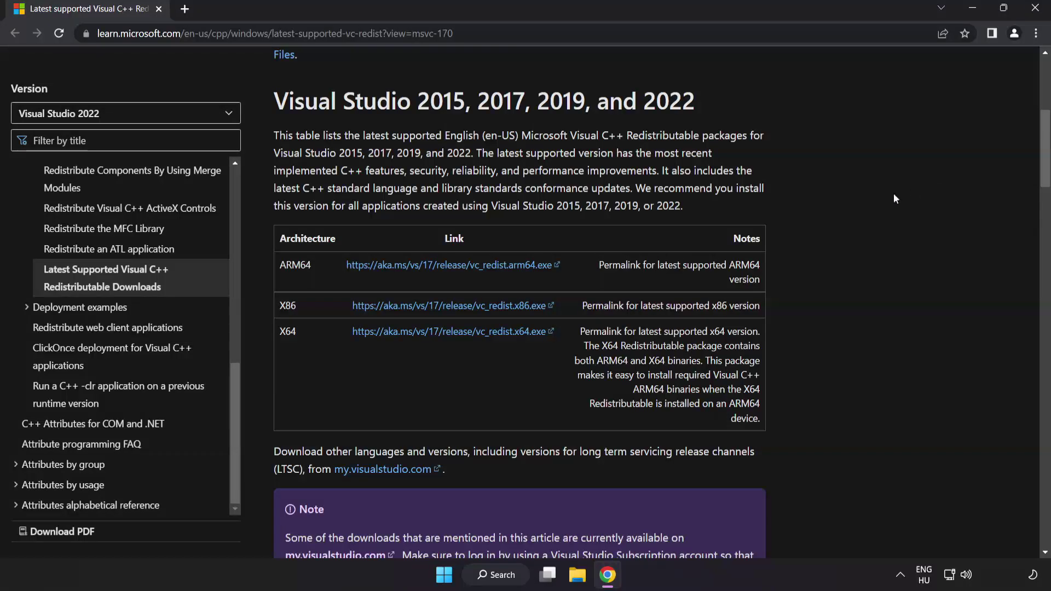
click(436, 266)
click(444, 306)
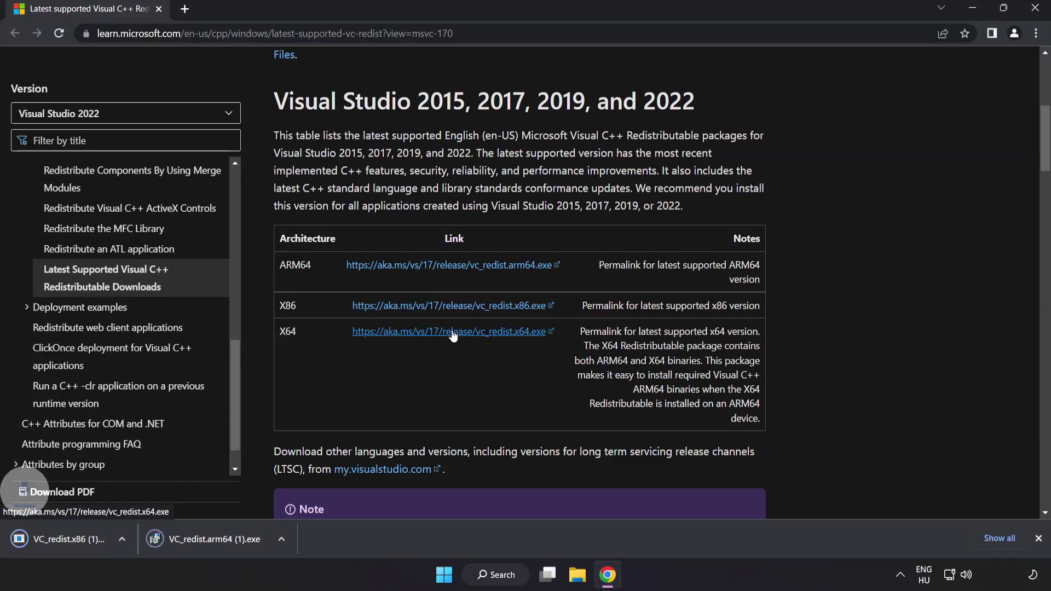
click(453, 334)
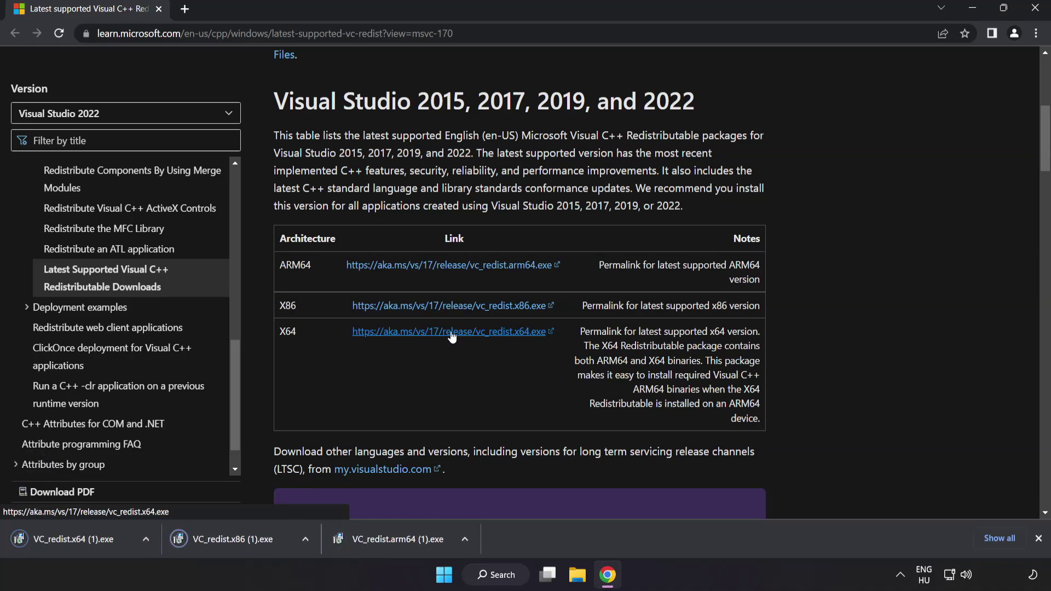
Step: Try to install the downloaded ARM64 Visual C++ Redistributable, agreeing to the license terms, and close its setup
click(396, 541)
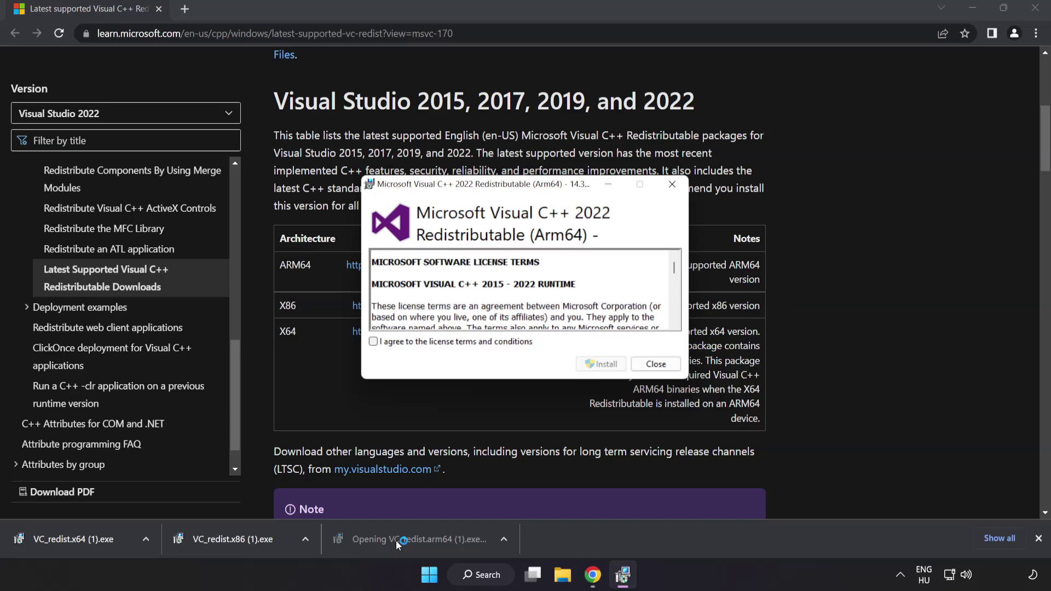
drag(674, 269, 673, 320)
click(374, 341)
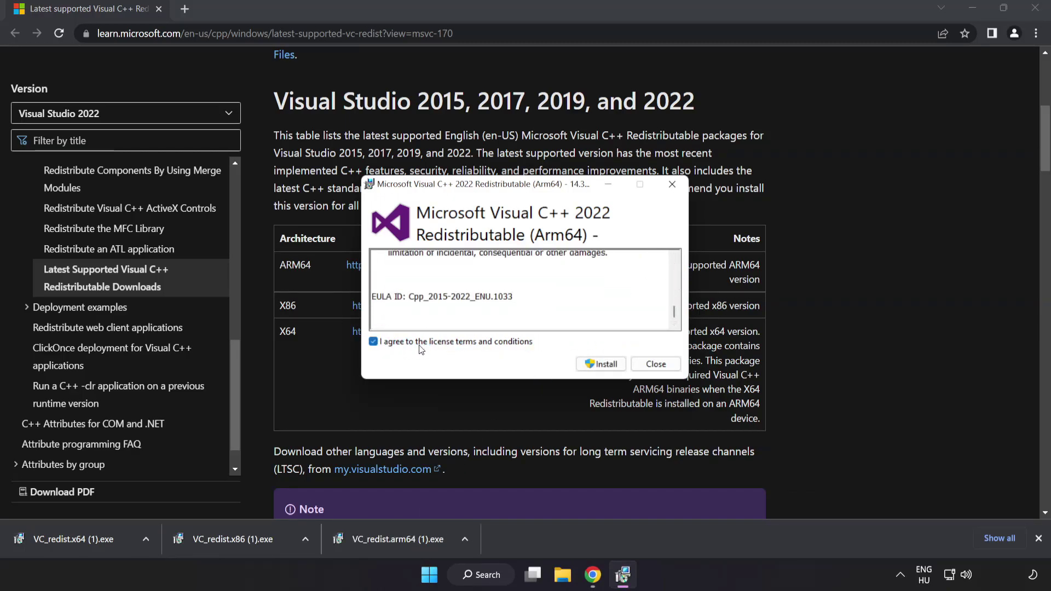
click(599, 364)
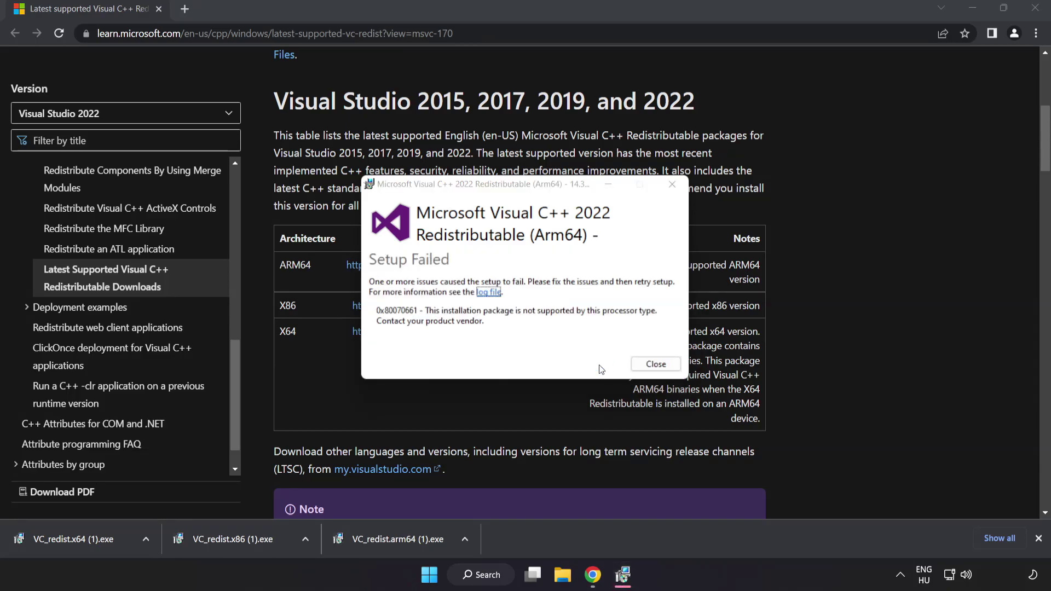
click(656, 365)
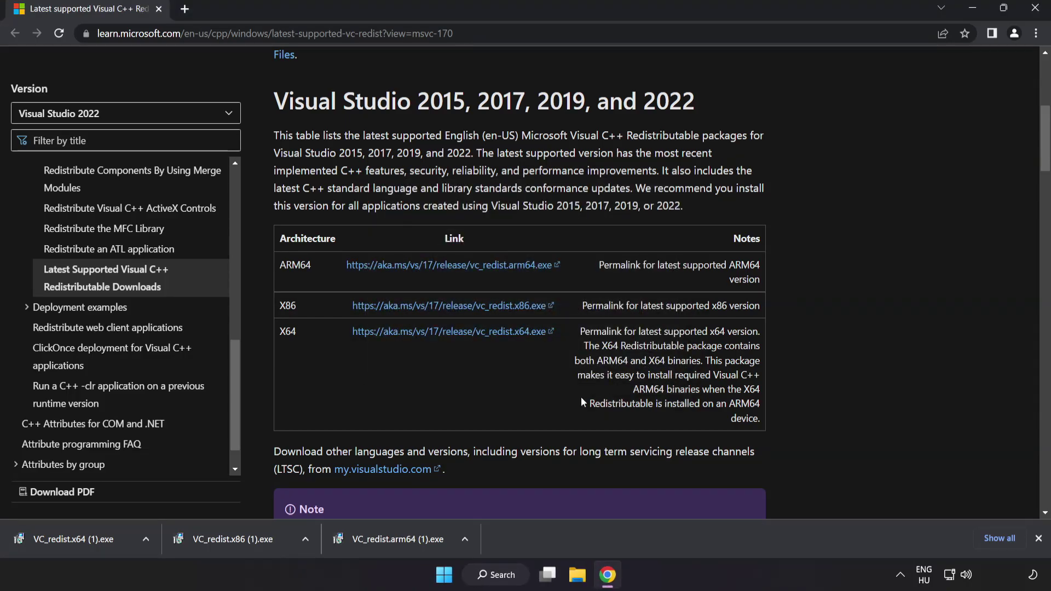
Step: Run the downloaded x86 and x64 Visual C++ Redistributable installers, close each setup, and close the browser
click(237, 540)
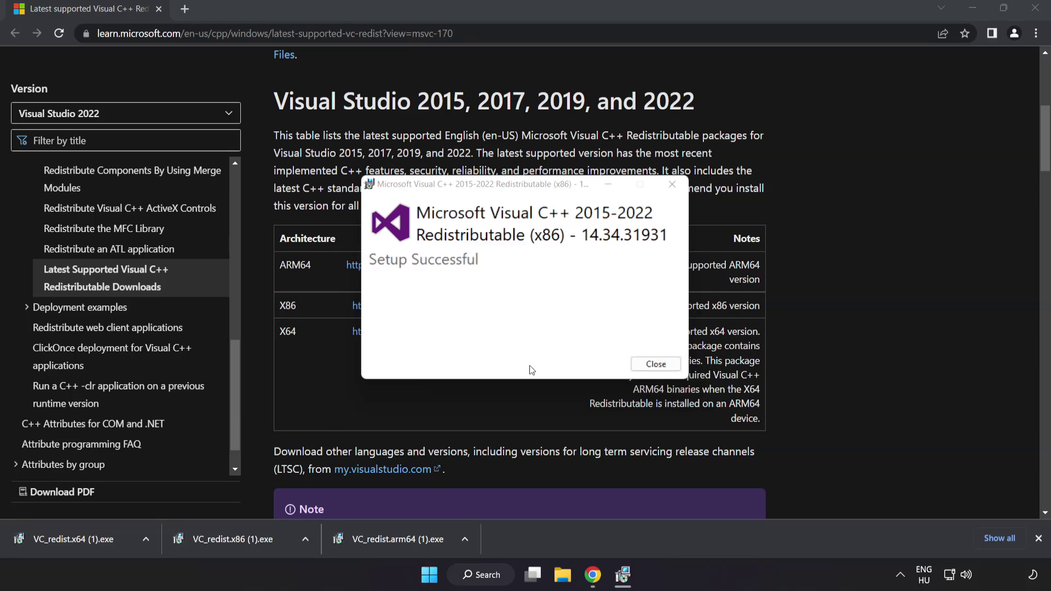
click(656, 364)
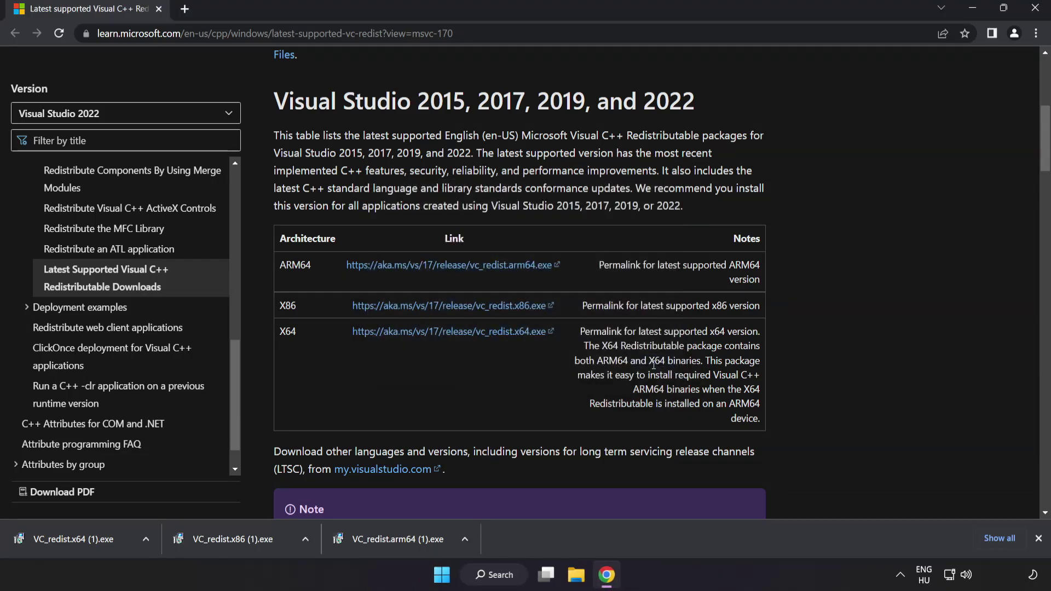
click(94, 537)
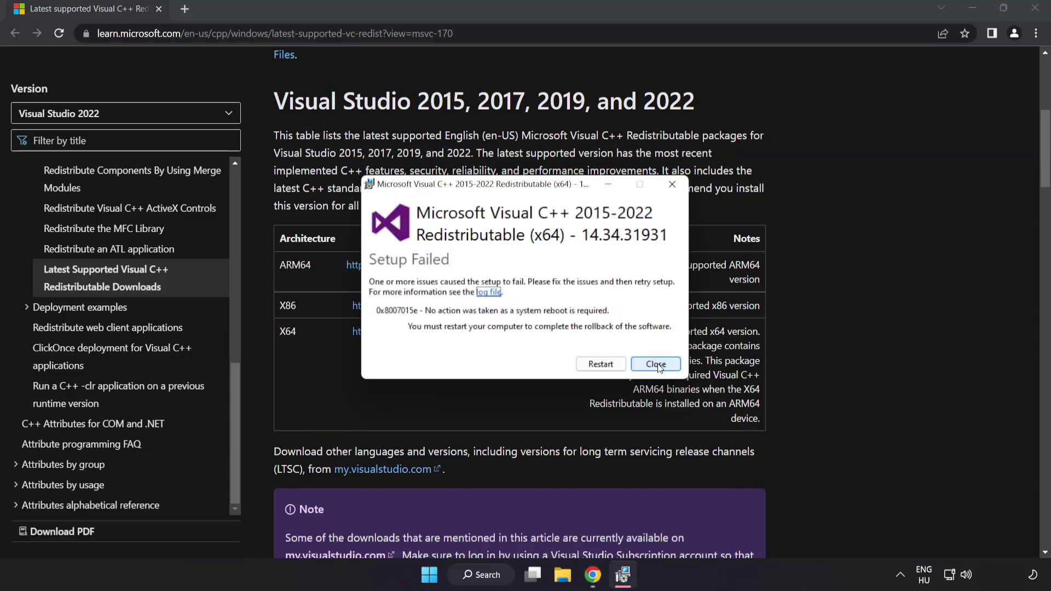
click(657, 365)
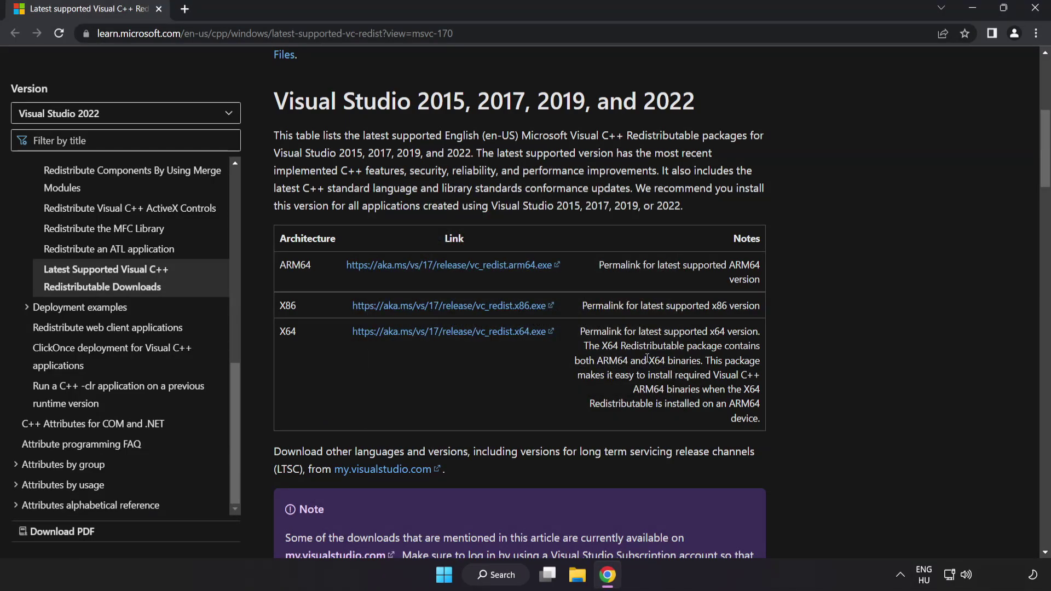
click(1034, 15)
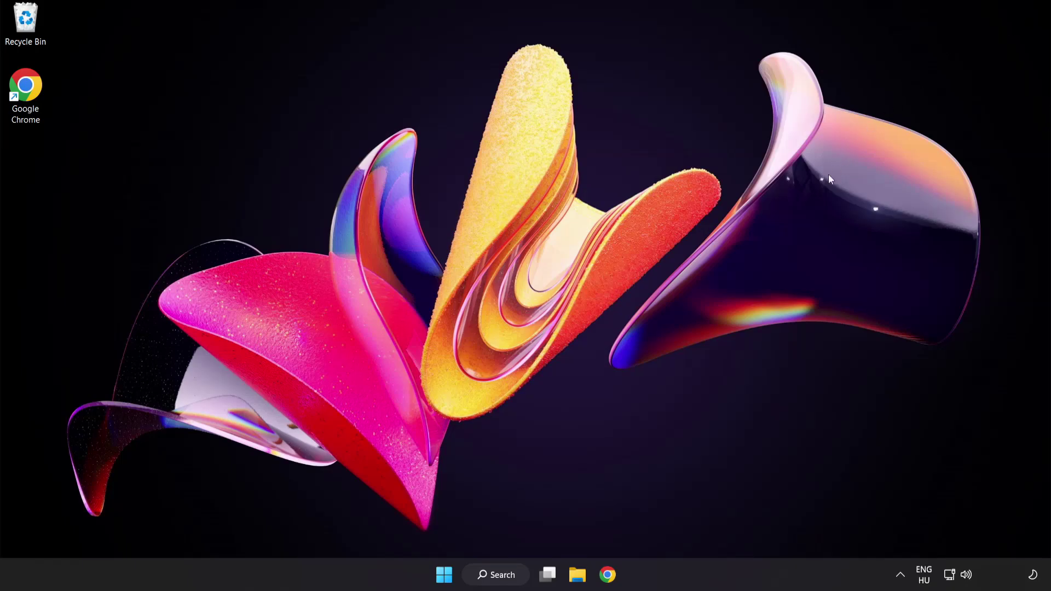
Step: Open Command Prompt as administrator and move its window to the middle of the desktop
click(500, 578)
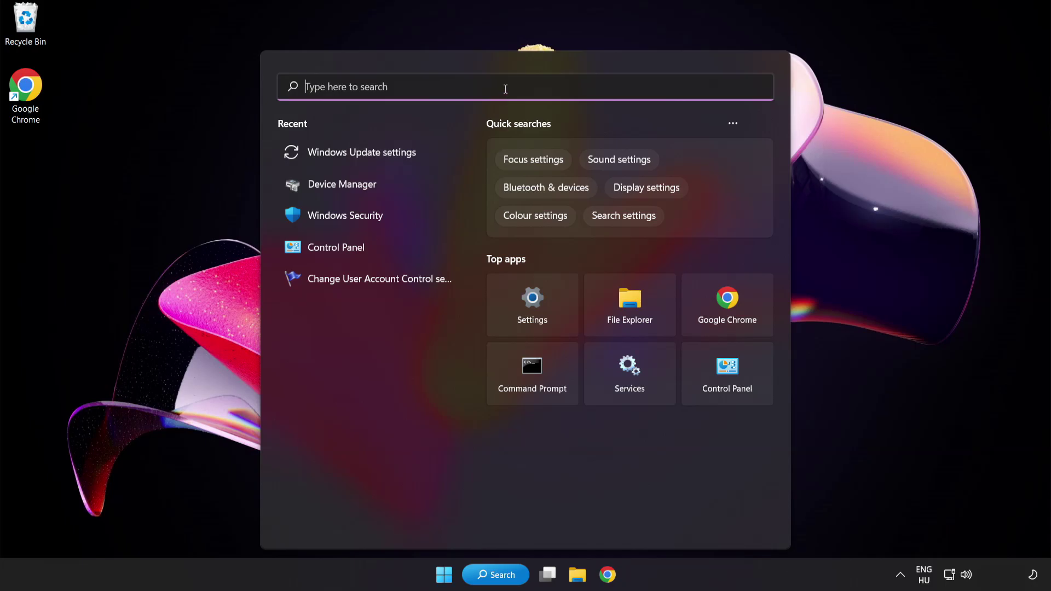
text(cmd)
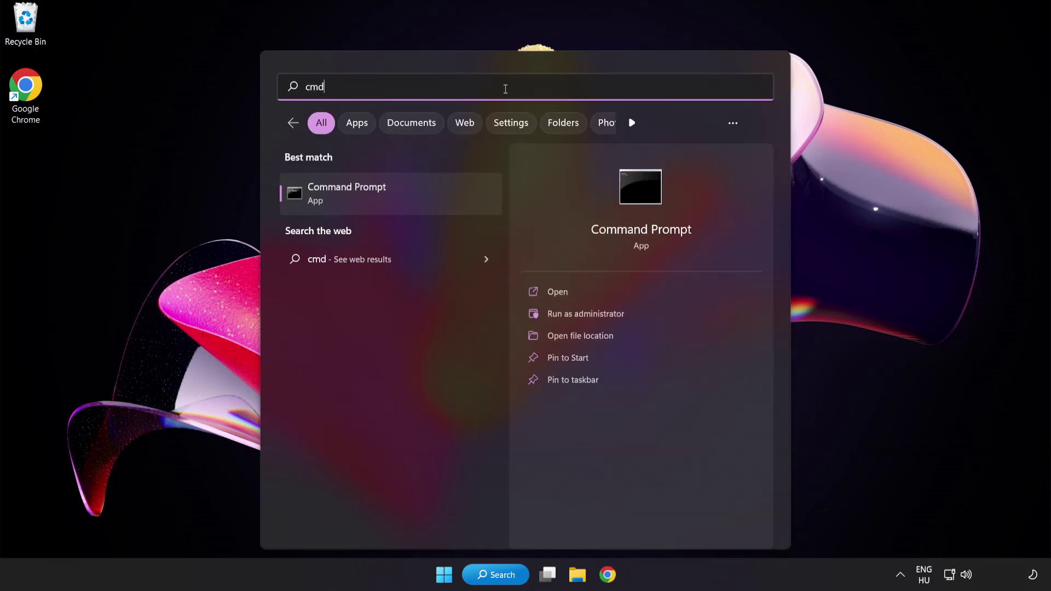
right_click(393, 201)
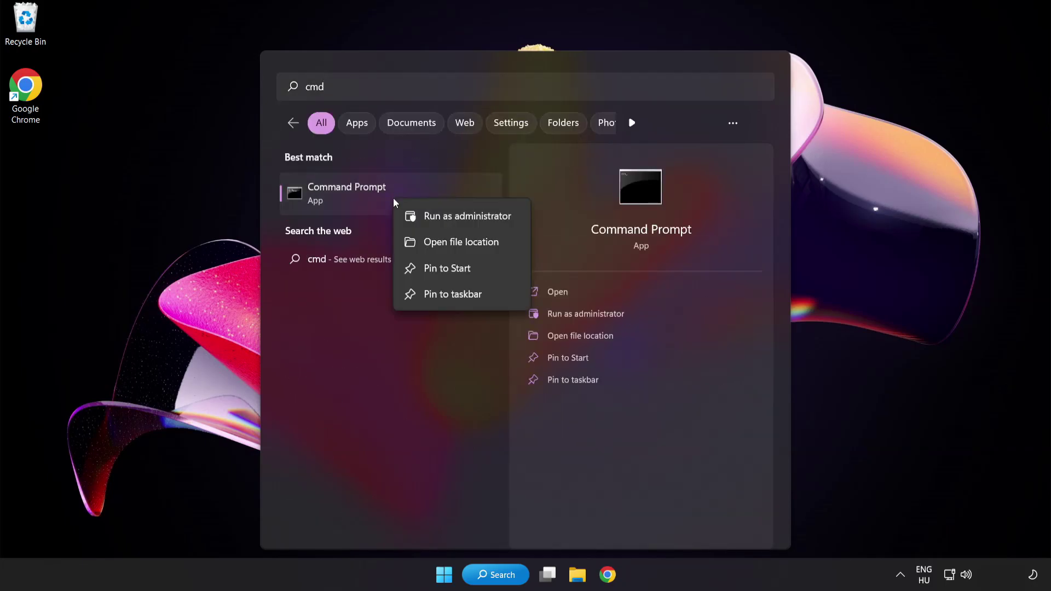
click(443, 220)
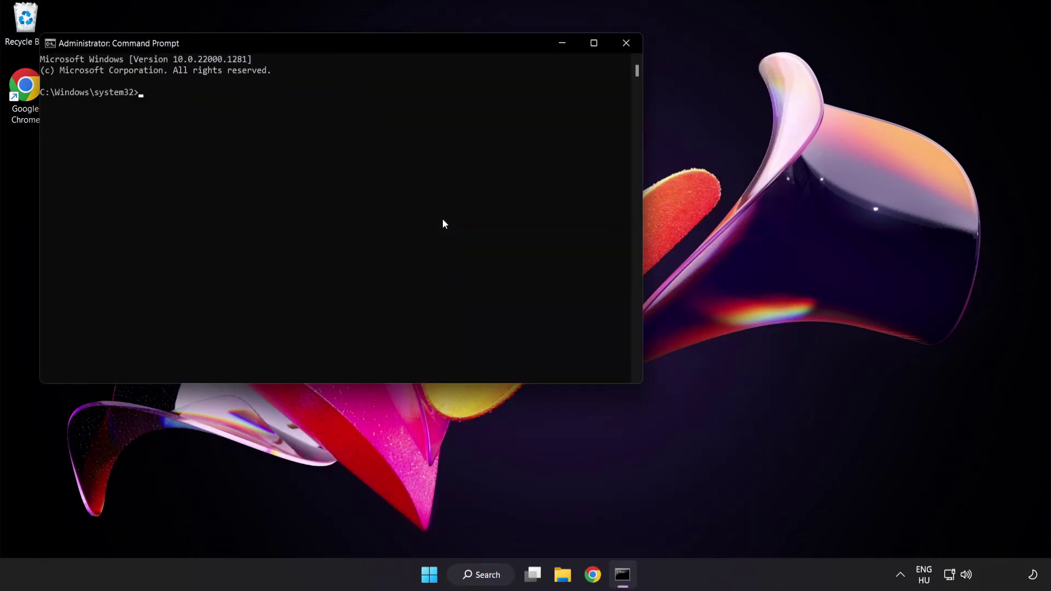
drag(299, 42, 457, 105)
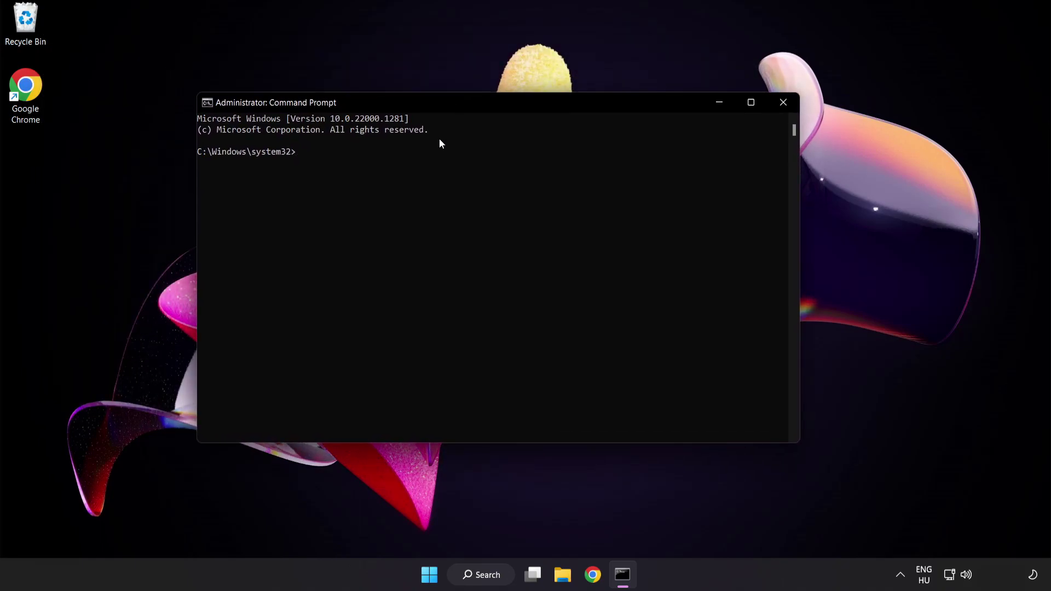
Step: Scan the system files with sfc /scannow and close Command Prompt once the scan finishes
text(sfc)
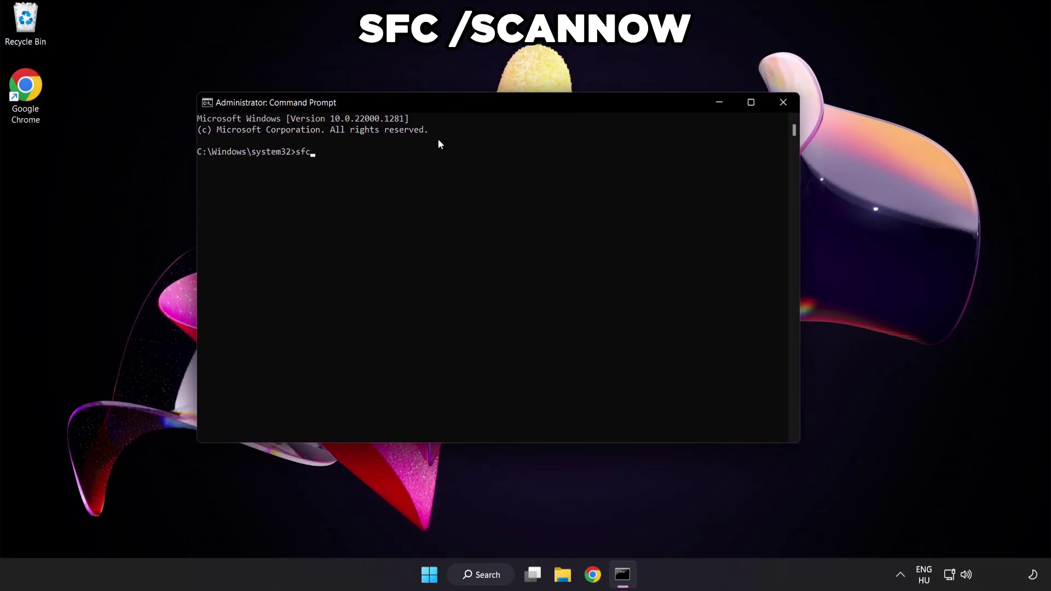
text( /scannow)
key(Return)
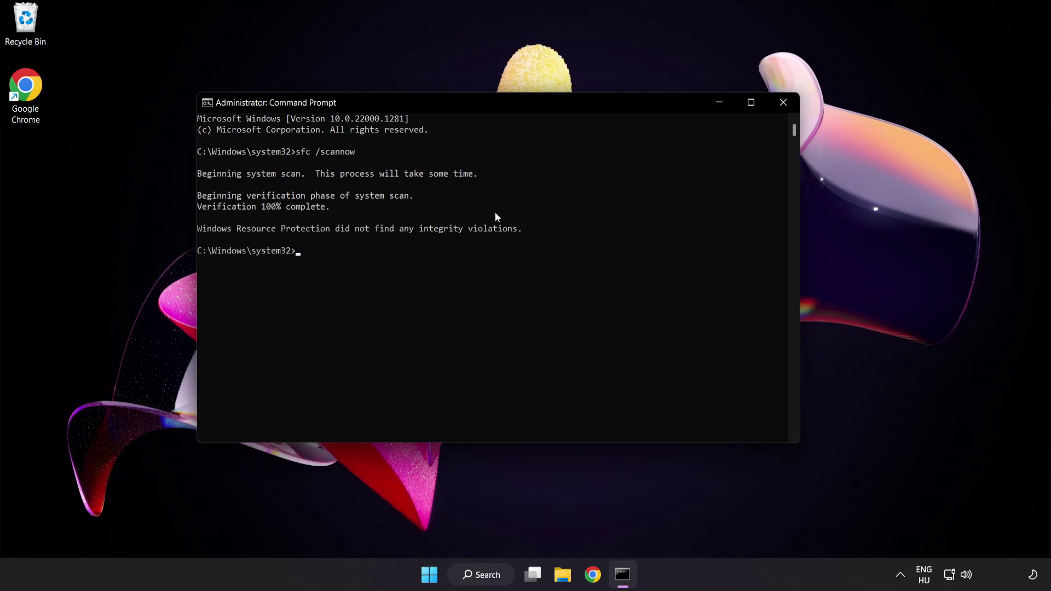
click(783, 104)
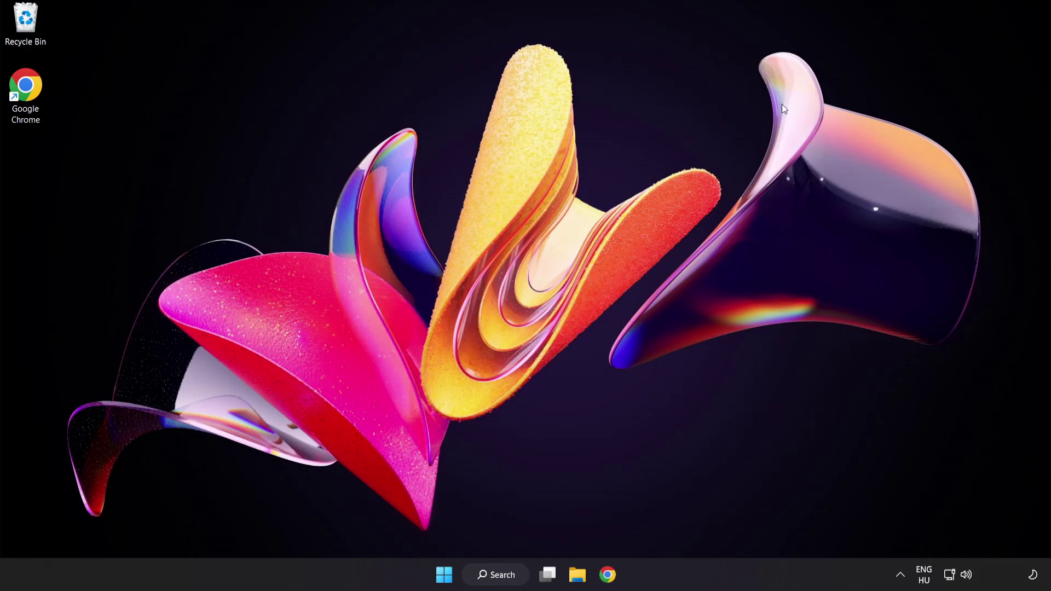
Step: Bring up the computer's Sleep, Shut down and Restart options
click(444, 574)
click(696, 527)
Step: Search Windows for "security" and open the Windows Security app
click(498, 577)
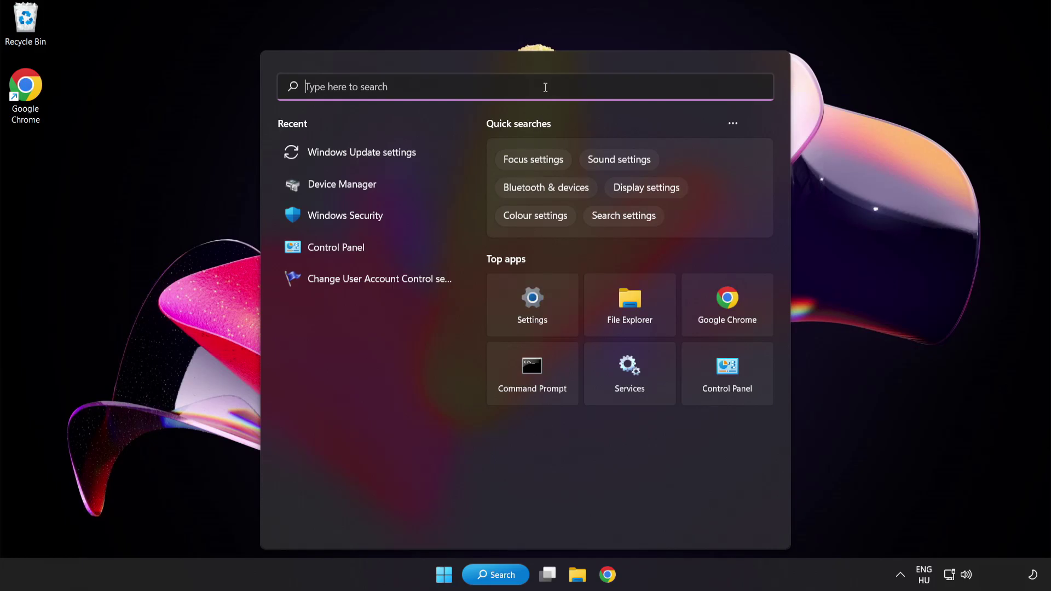
text(securit)
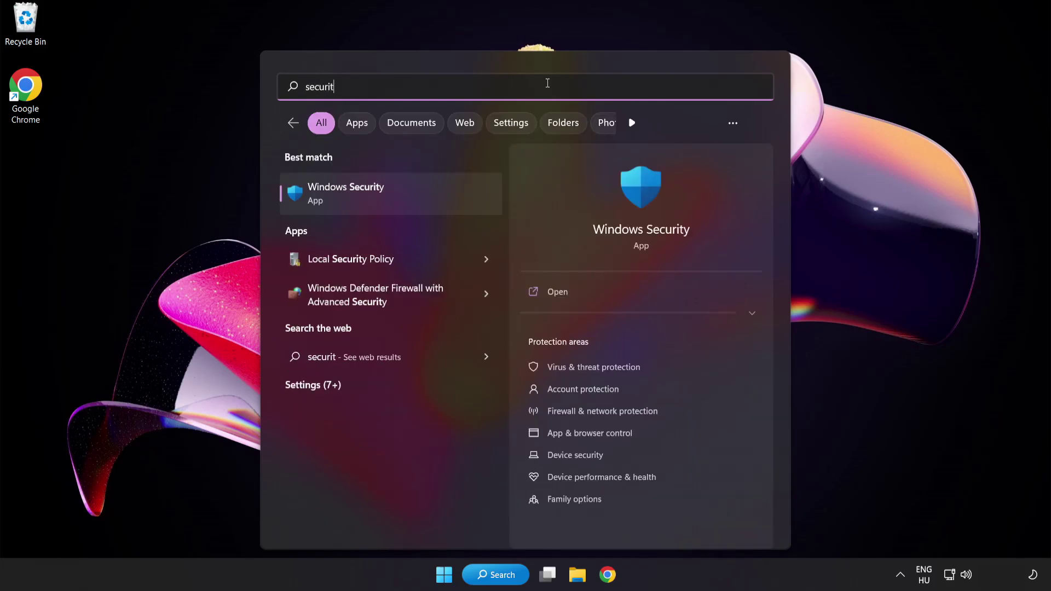
text(y)
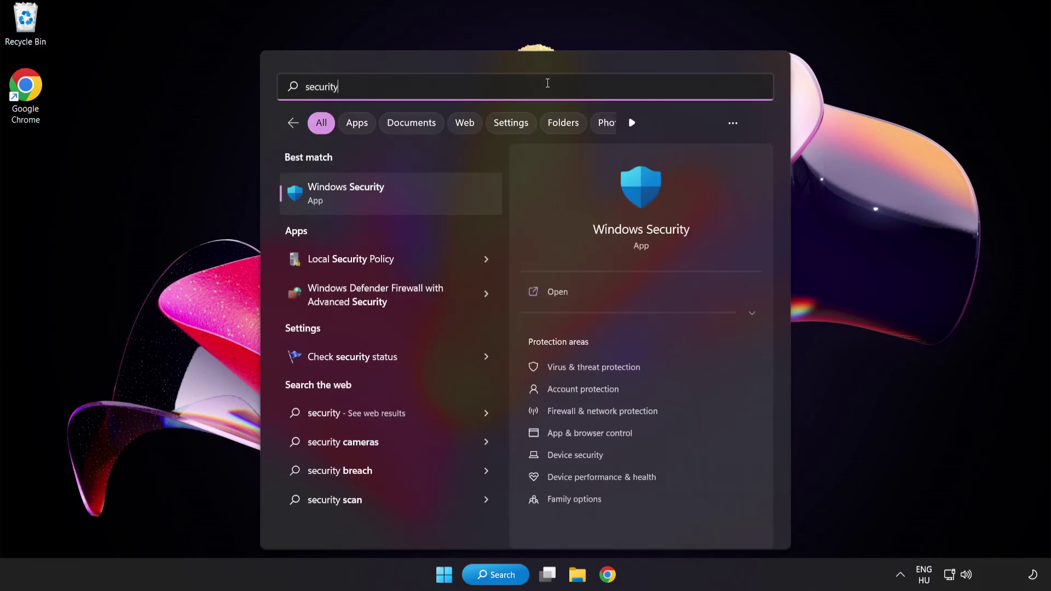
click(397, 194)
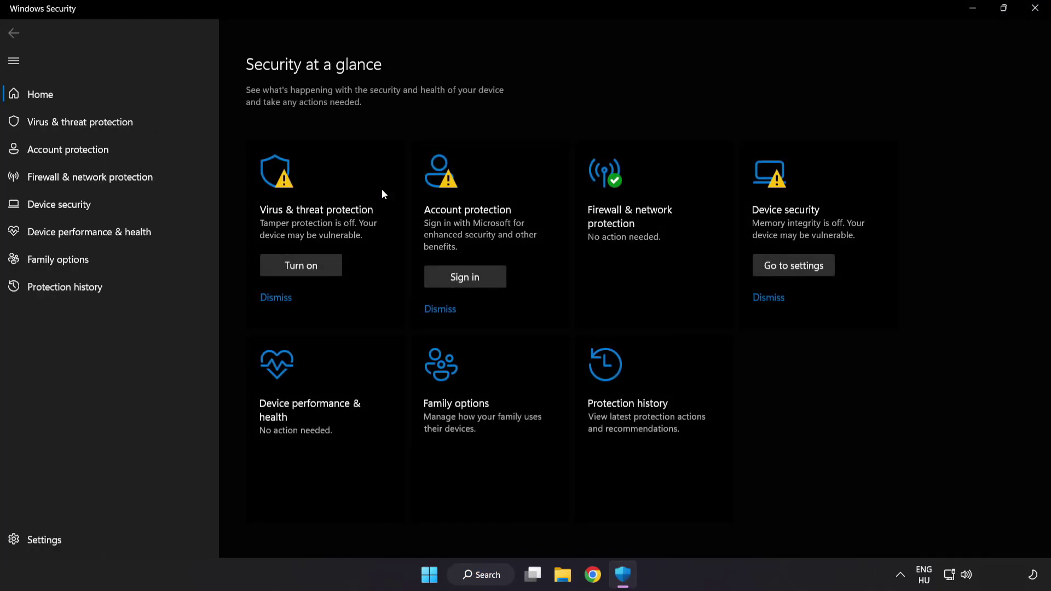
Step: Open the antivirus exclusions page within the virus and threat protection settings
click(159, 124)
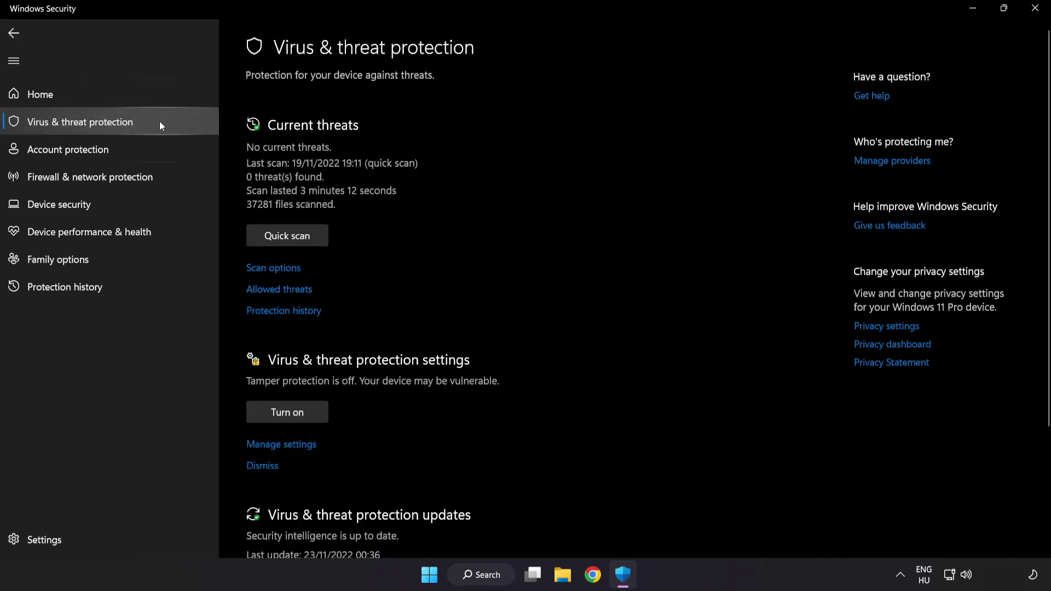
scroll(665, 160, down, 3)
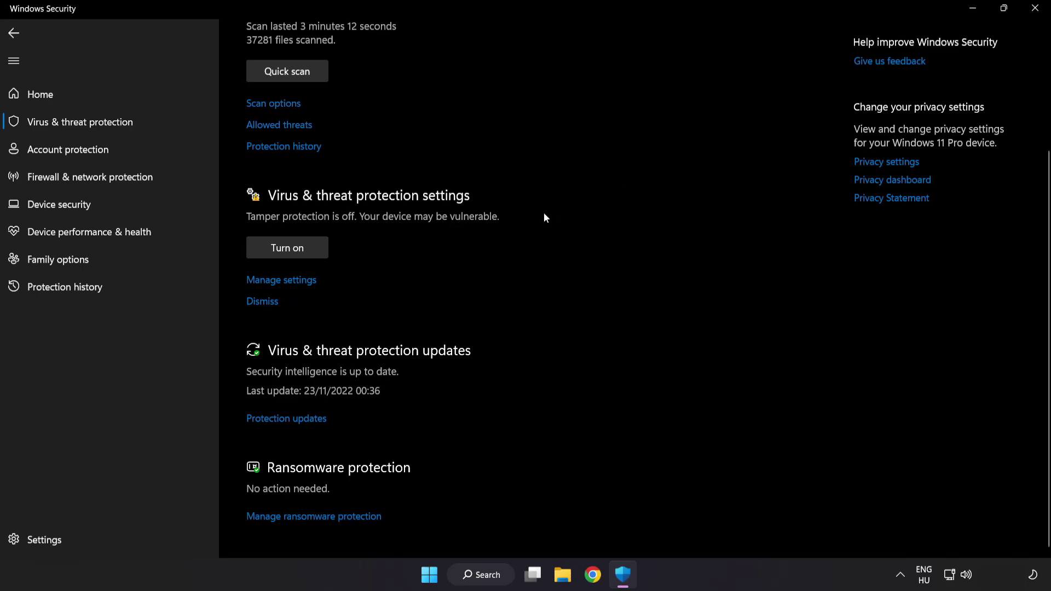
click(289, 281)
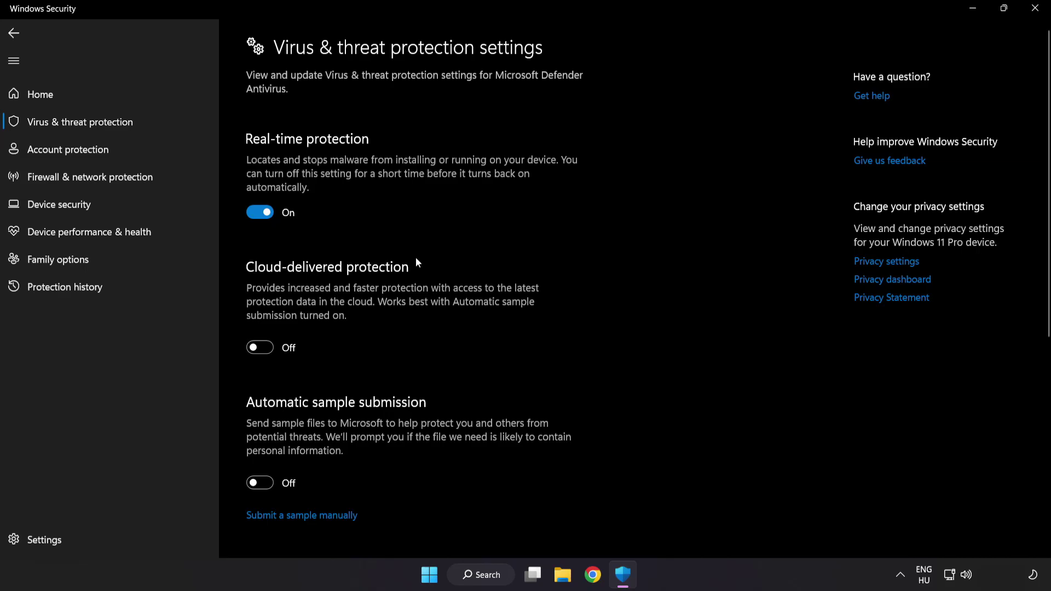
scroll(612, 286, down, 6)
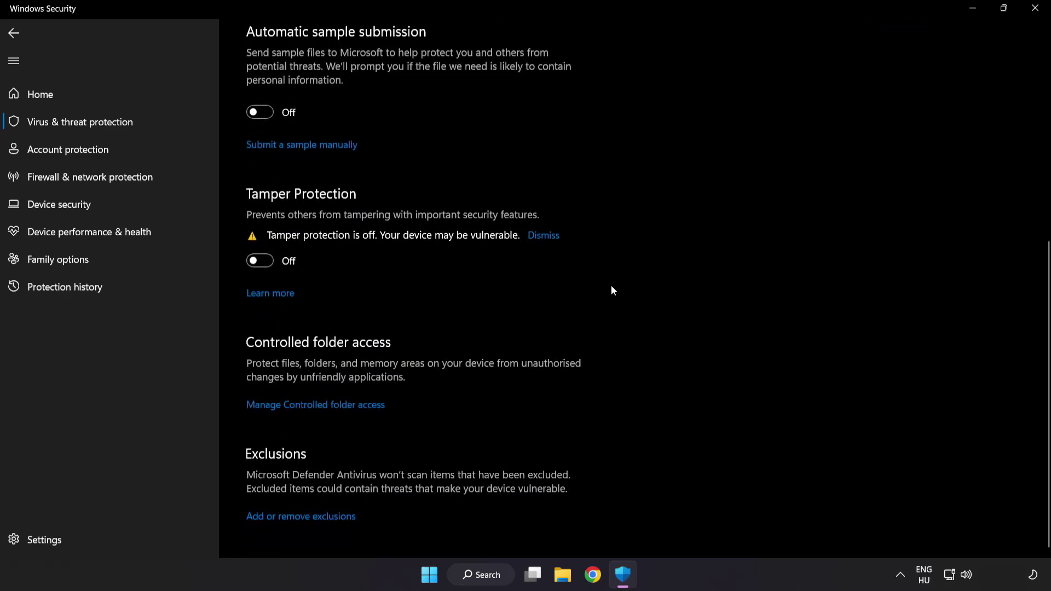
click(305, 518)
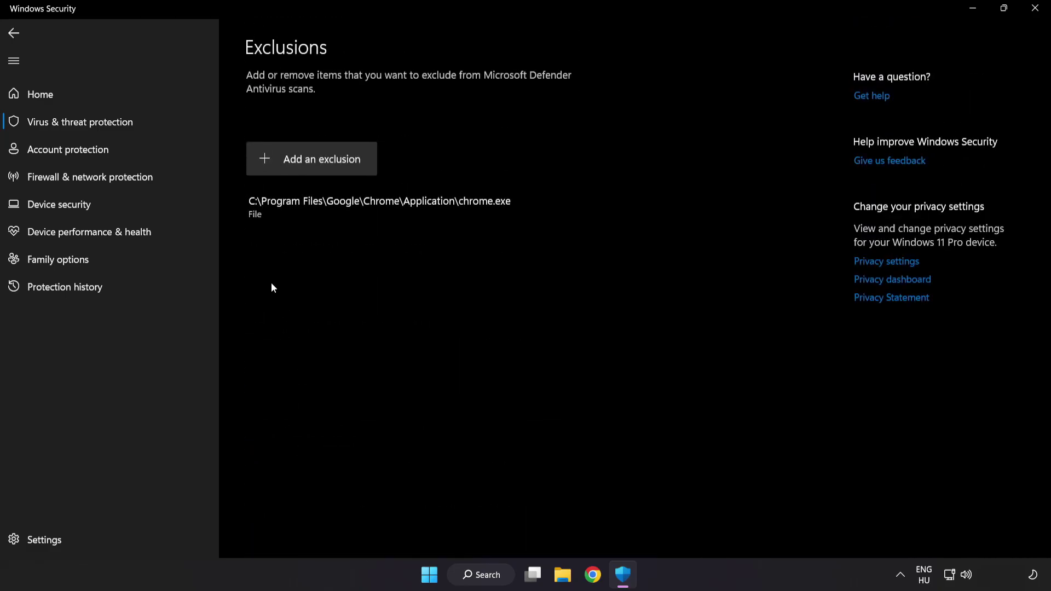
Step: Add a file exclusion for the NOT WORKING APP shortcut in C:\Program Files (x86)\NOT WORKING APP
click(313, 166)
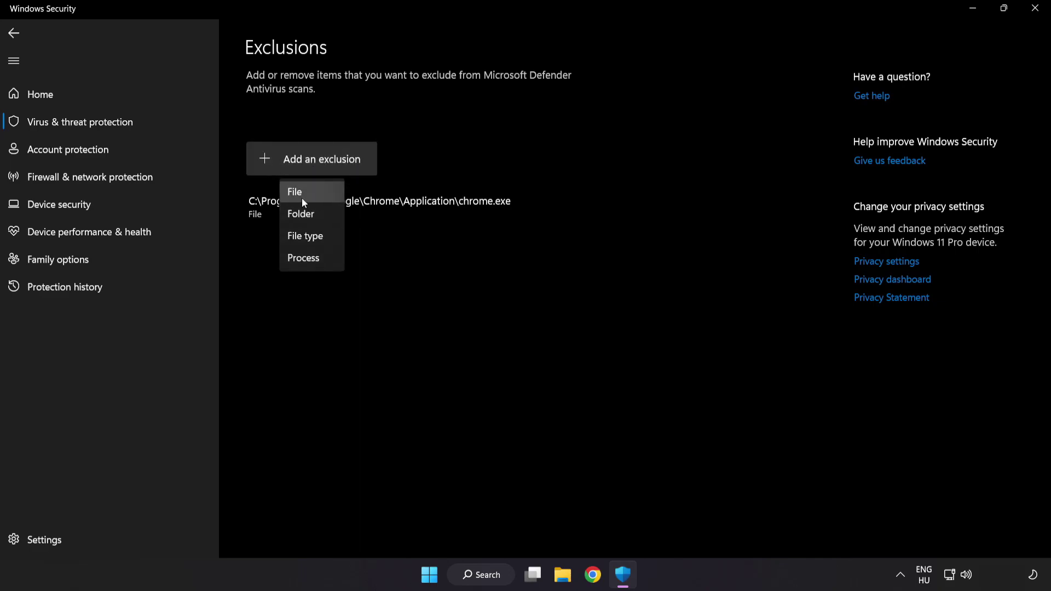
click(305, 192)
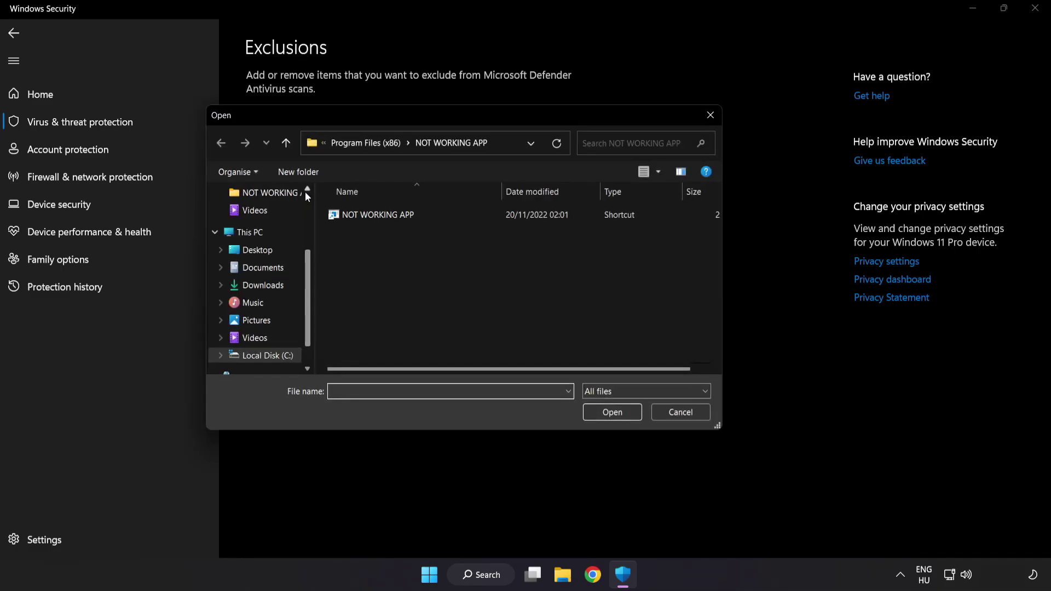
click(337, 144)
click(339, 144)
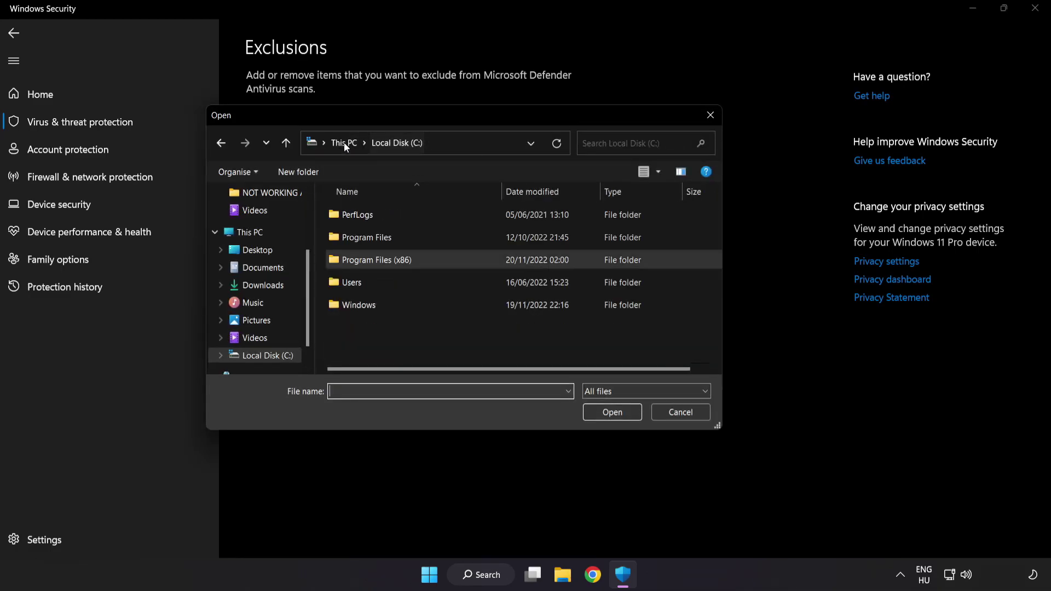
click(346, 142)
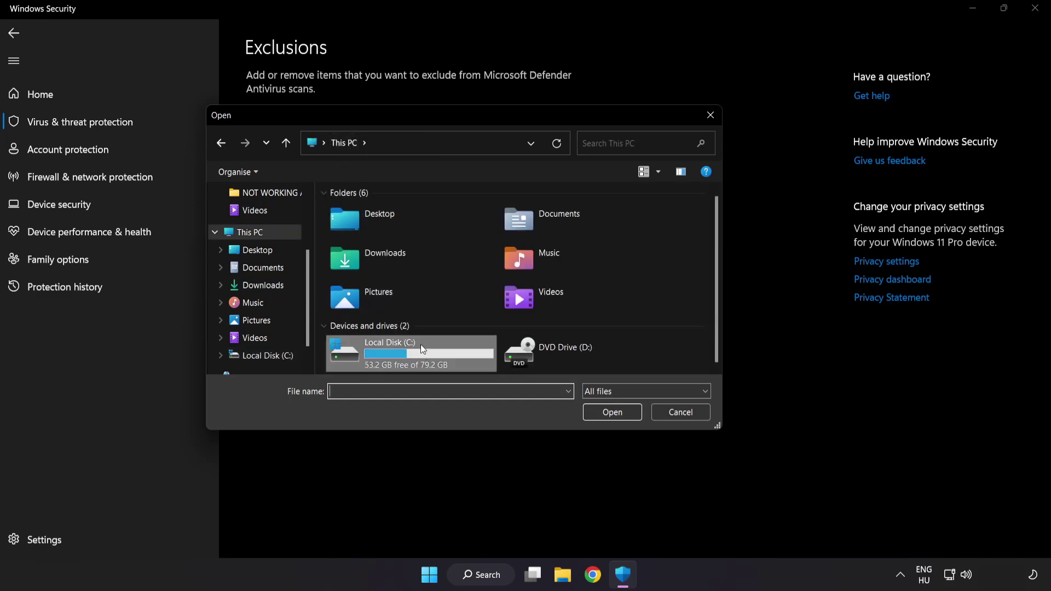
double_click(392, 358)
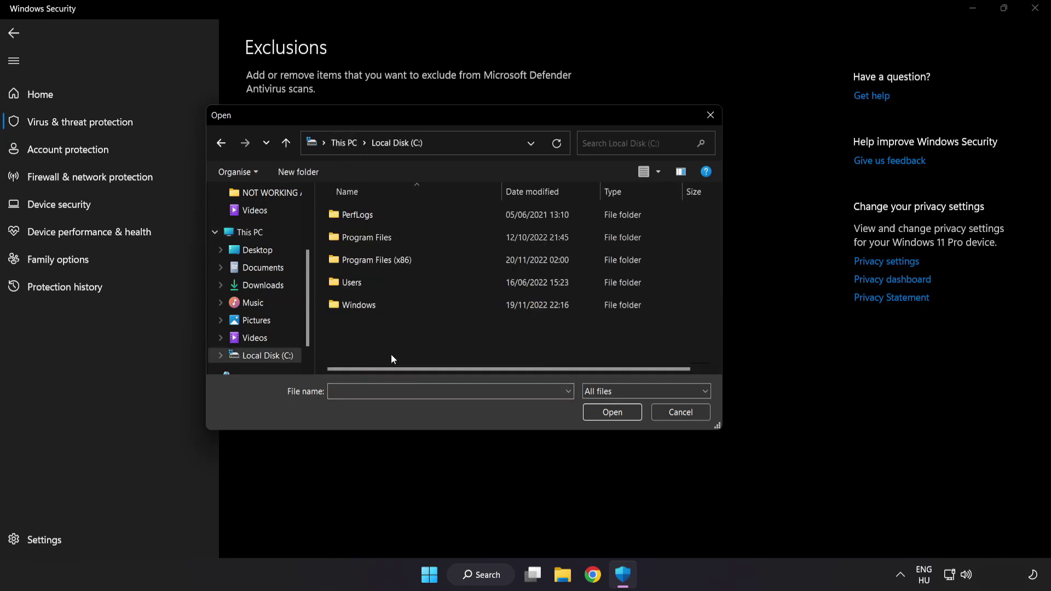
double_click(403, 259)
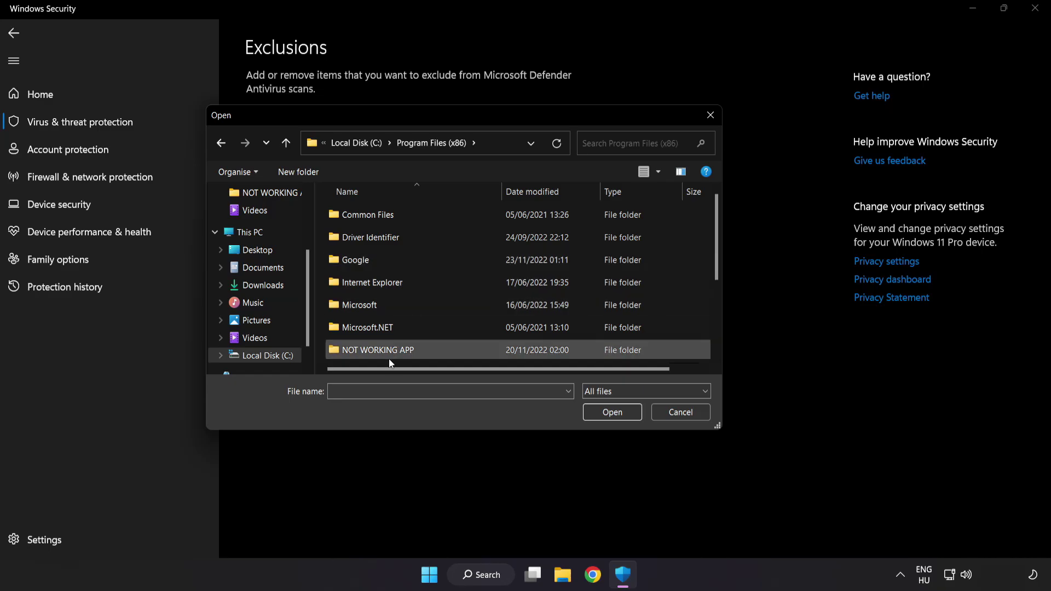
scroll(389, 343, down, 1)
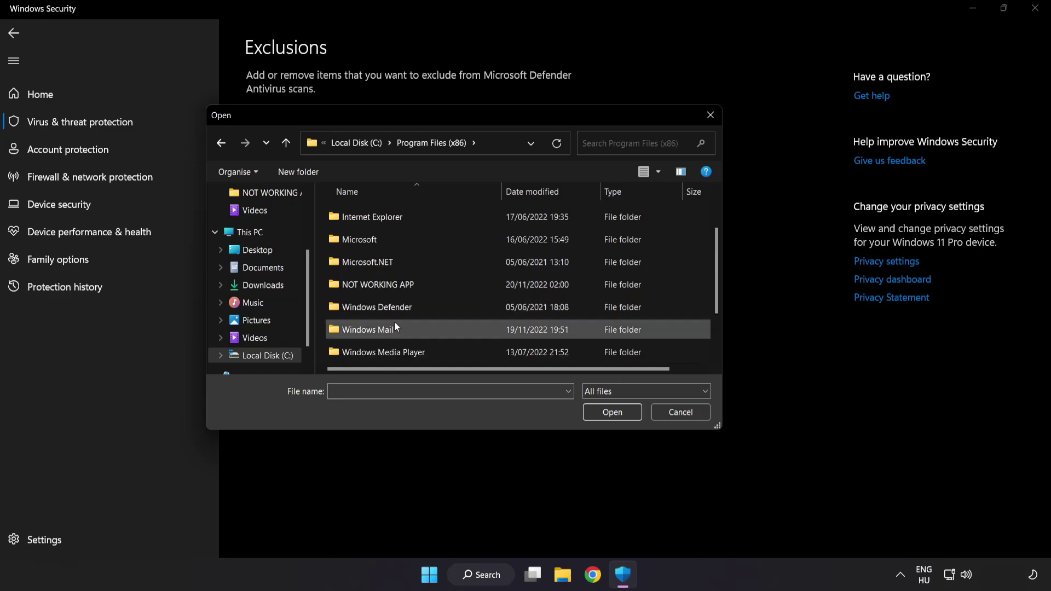
double_click(417, 285)
click(384, 218)
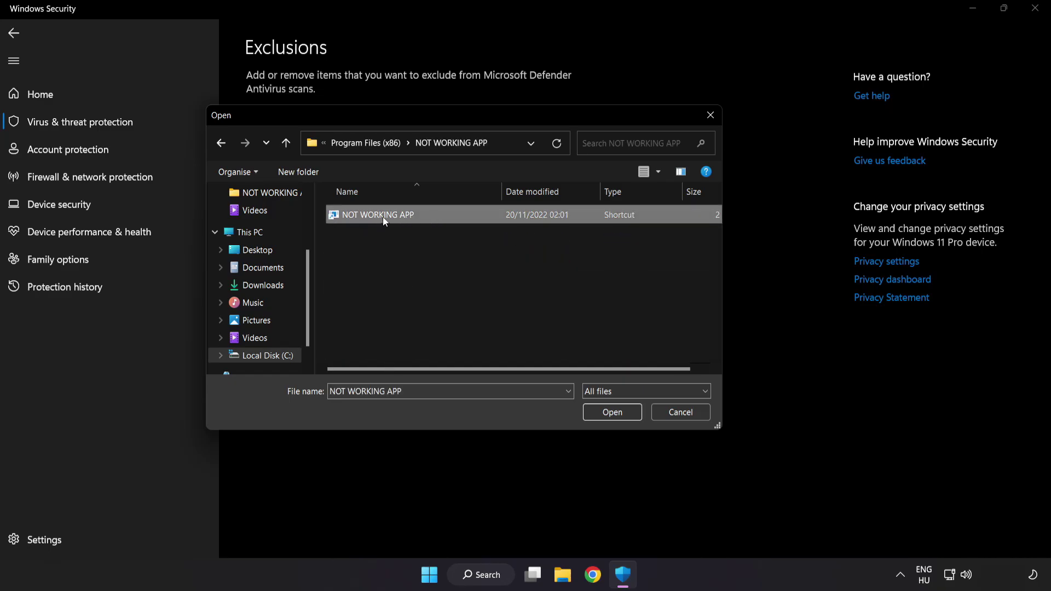
click(613, 415)
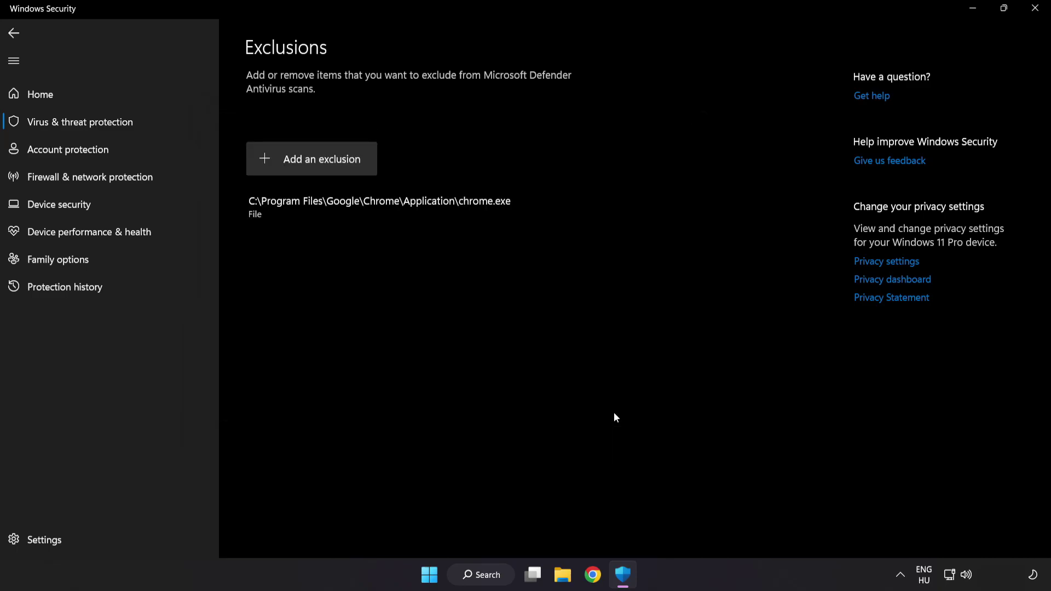
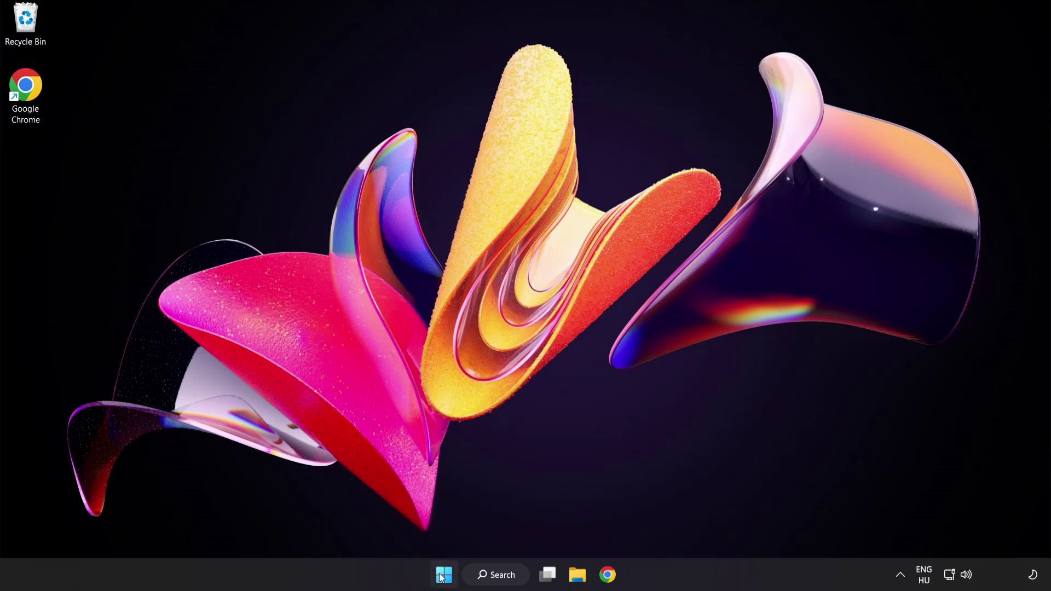
Step: Open the power options for restarting the computer
click(441, 577)
click(698, 529)
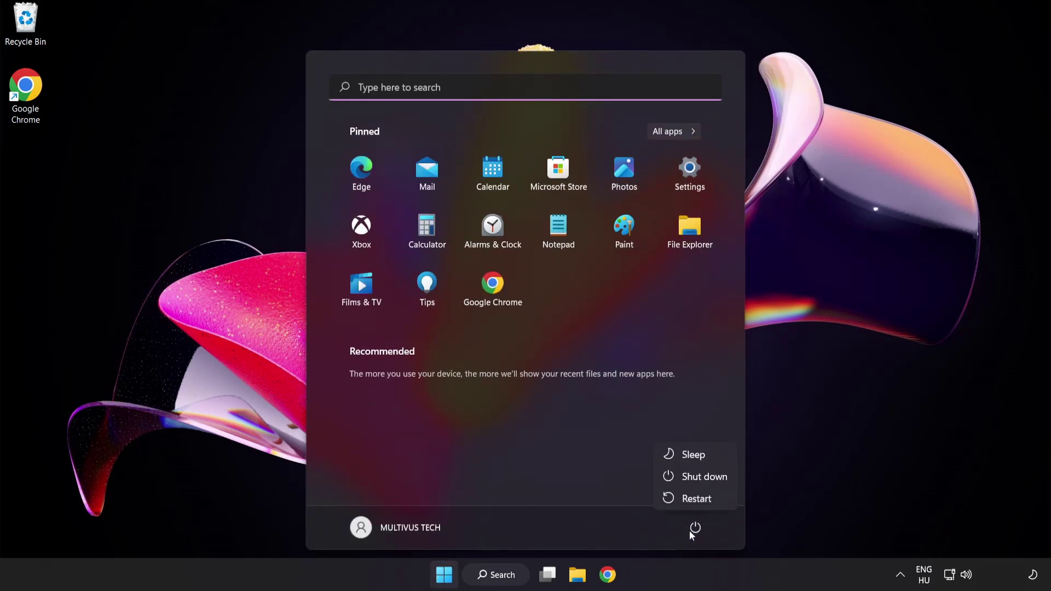